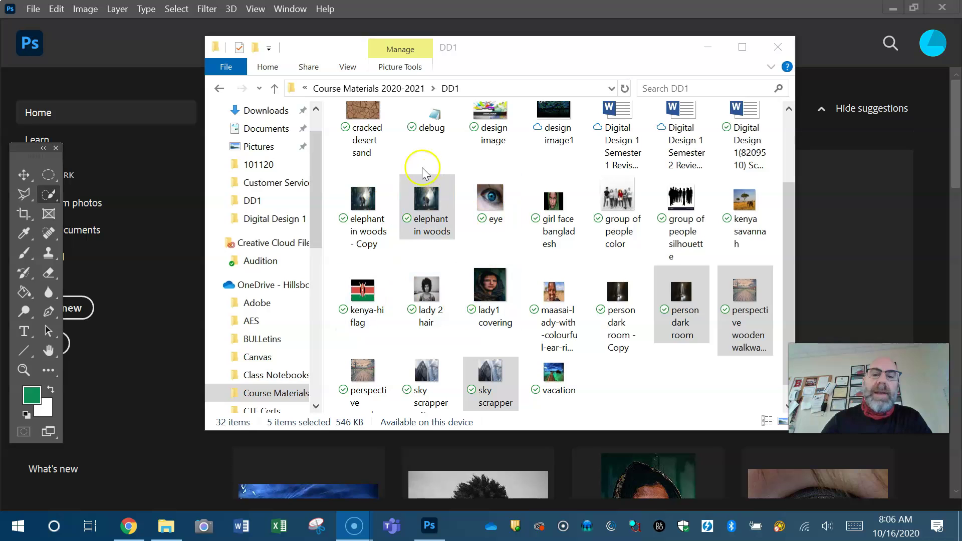
Step: Change the DD1 folder's layout so its files are shown as a list
left_click(347, 71)
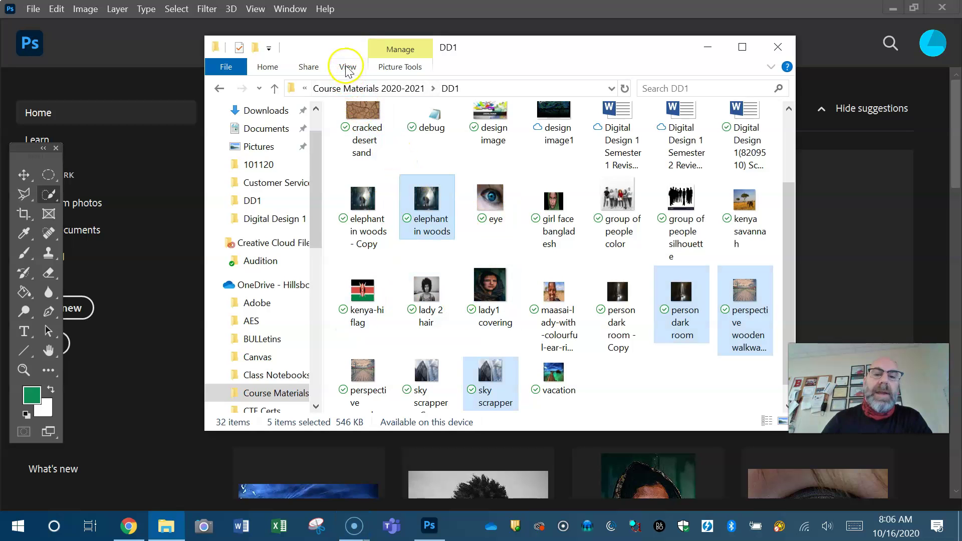
left_click(347, 71)
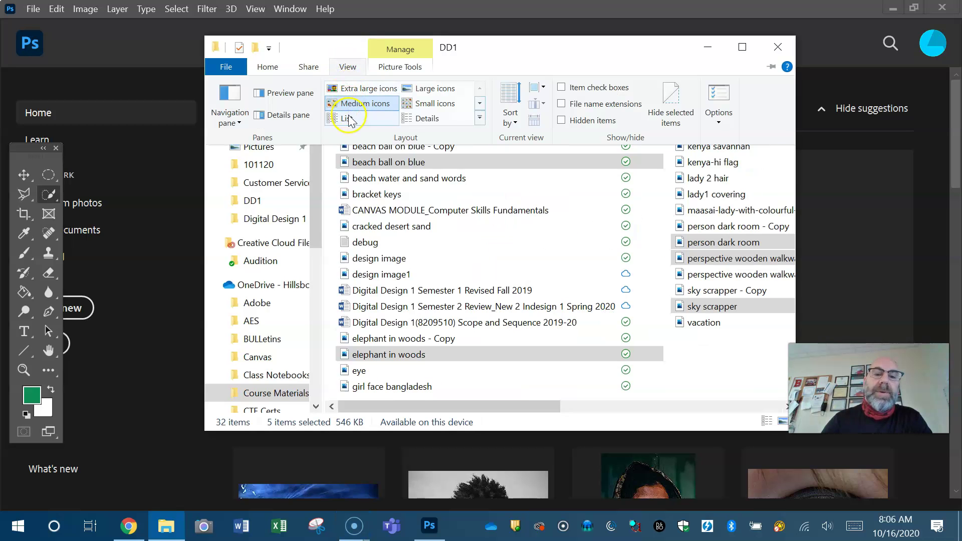
left_click(349, 118)
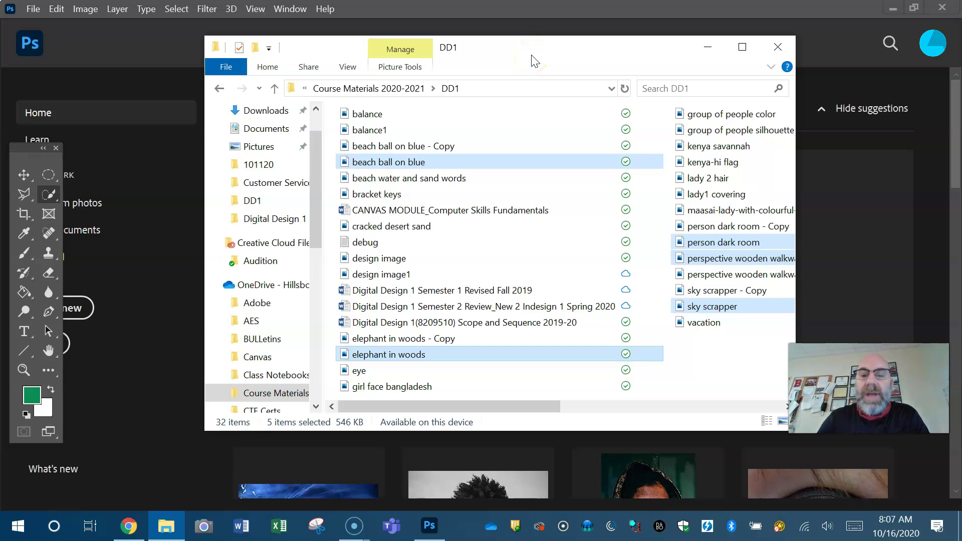
Step: Switch to Photoshop and open beach ball on blue, elephant in woods, perspective wooden walkway, sky scrapper and person dark room from the DD1 folder
left_click(164, 34)
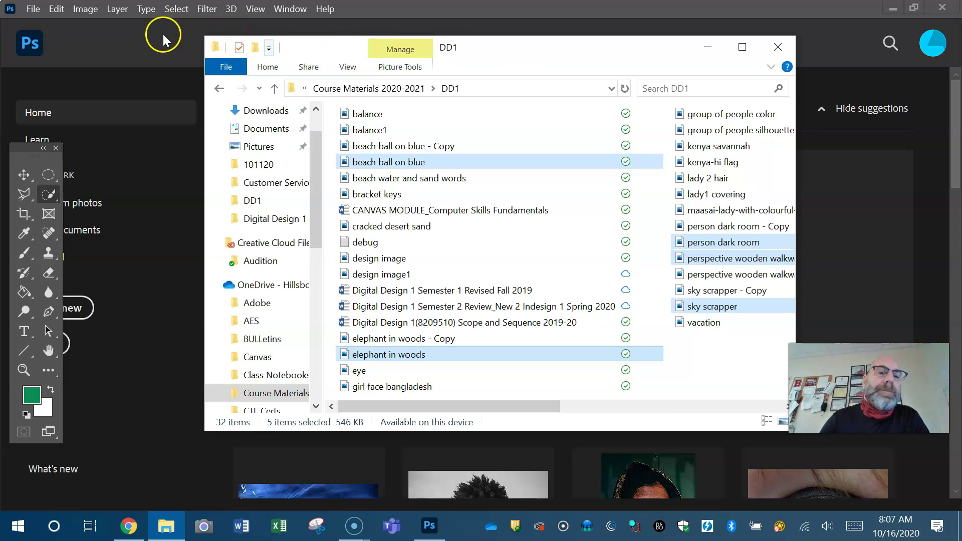
left_click_drag(37, 146, 161, 110)
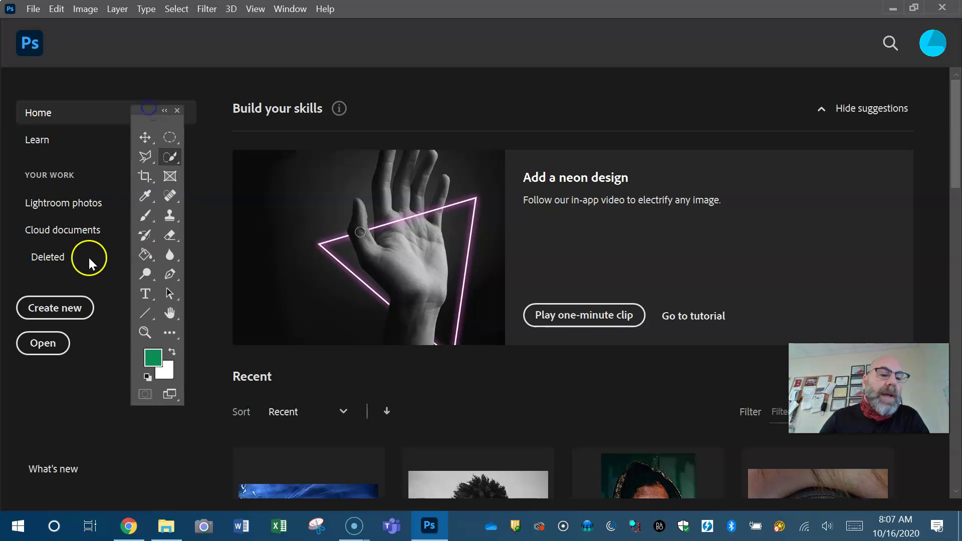
left_click(39, 344)
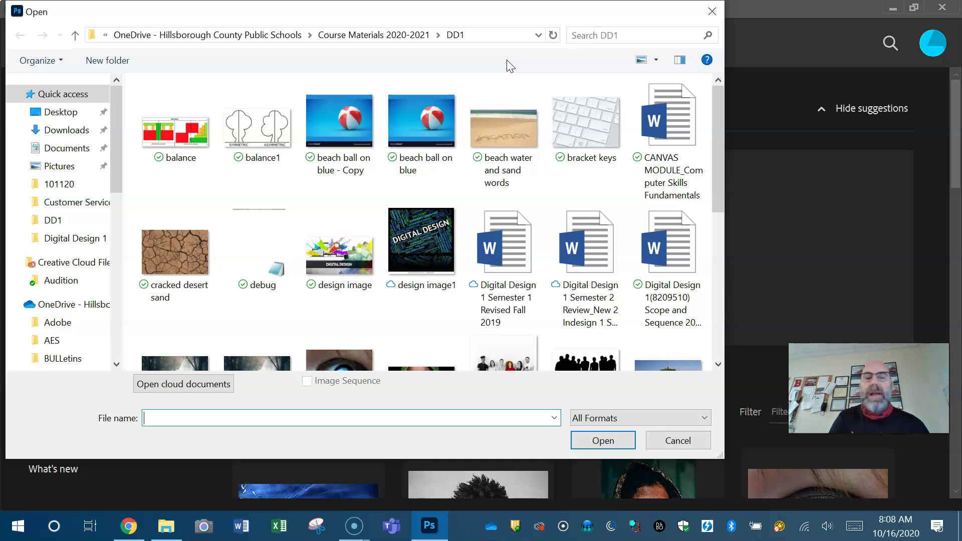
left_click(421, 120)
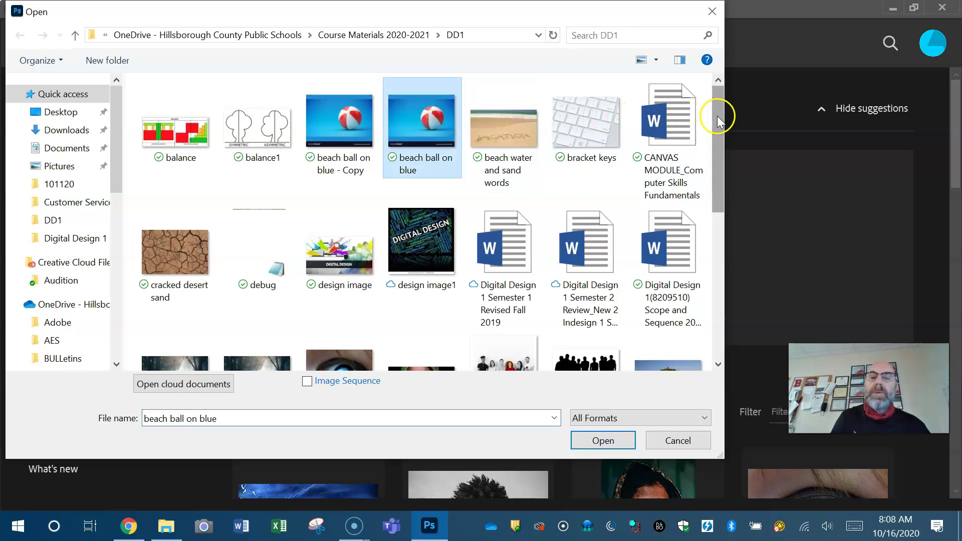
left_click_drag(718, 120, 716, 193)
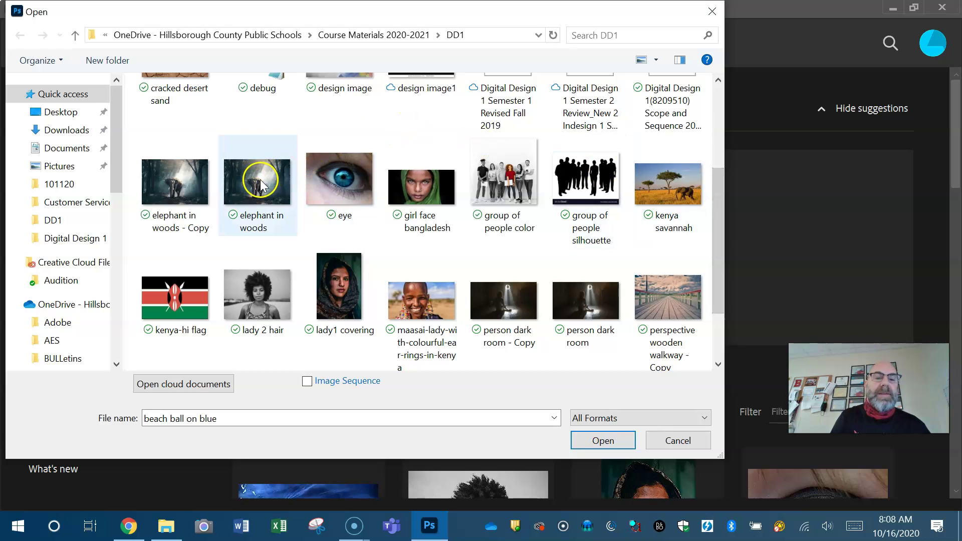
left_click(260, 185, "ctrl")
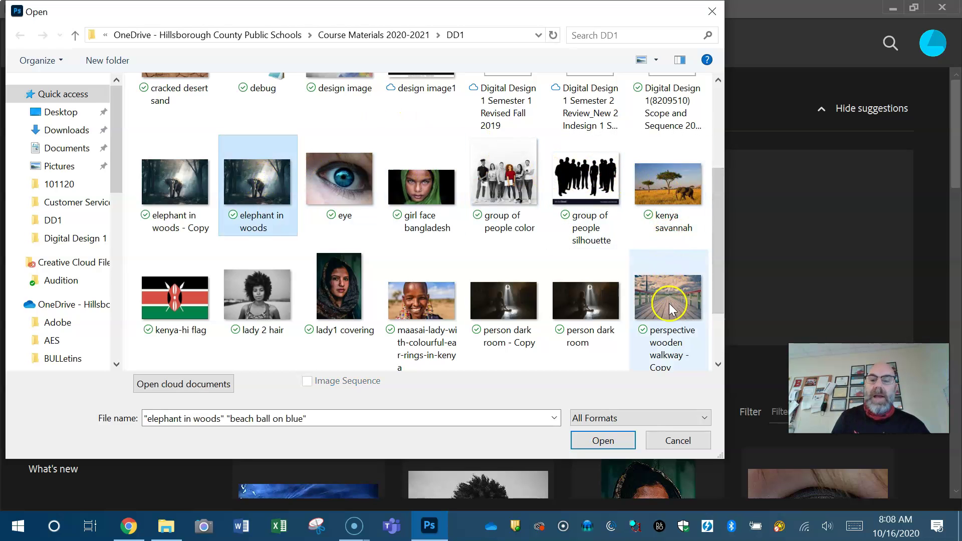
left_click_drag(719, 266, 716, 309)
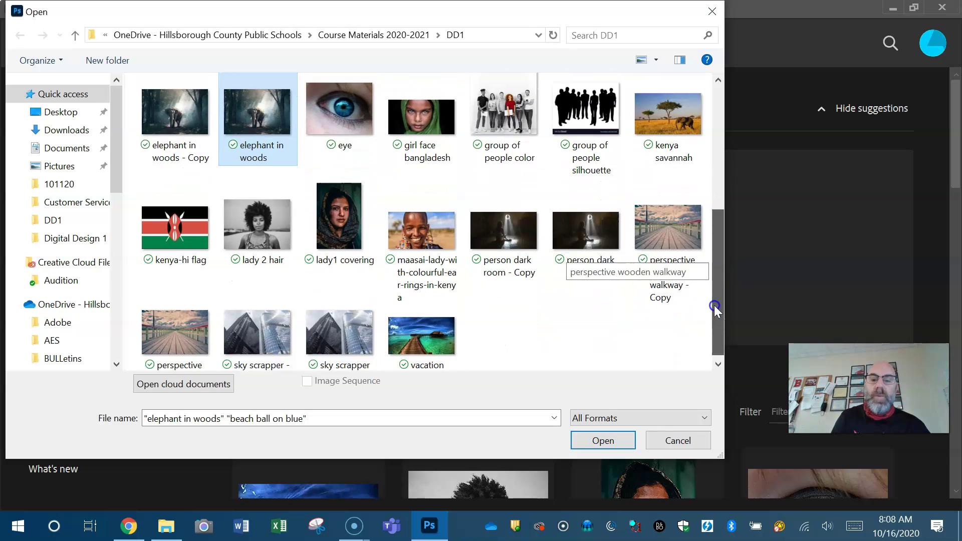
left_click(172, 306, "ctrl")
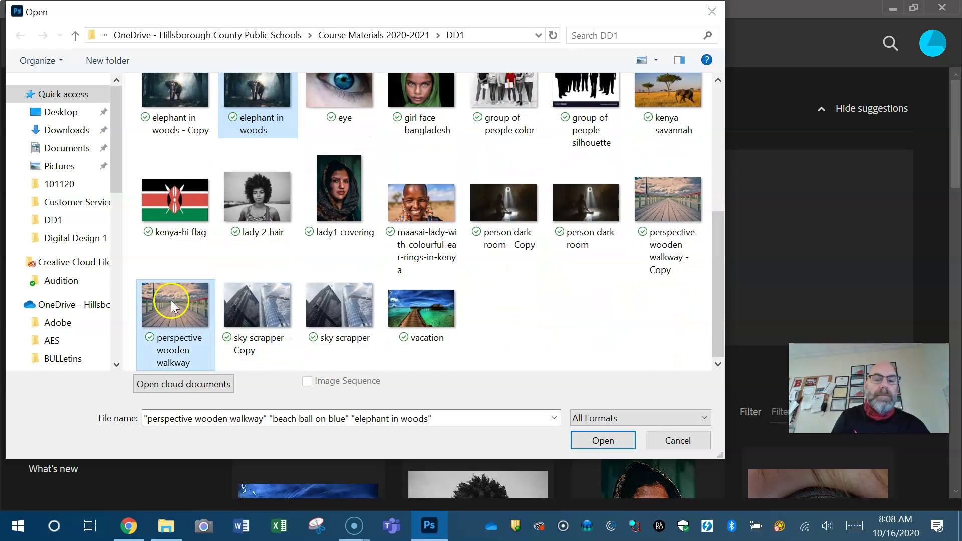
left_click(331, 305, "ctrl")
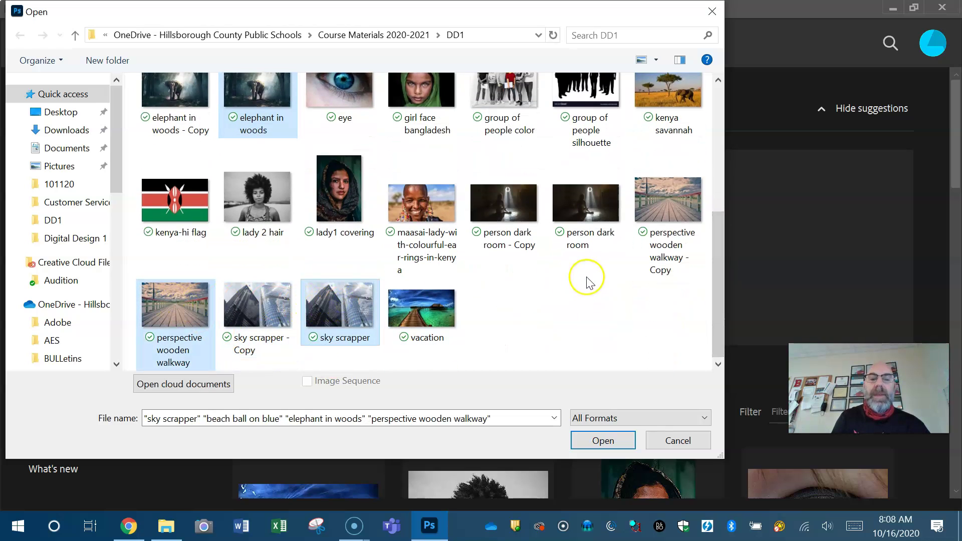
left_click(587, 211, "ctrl")
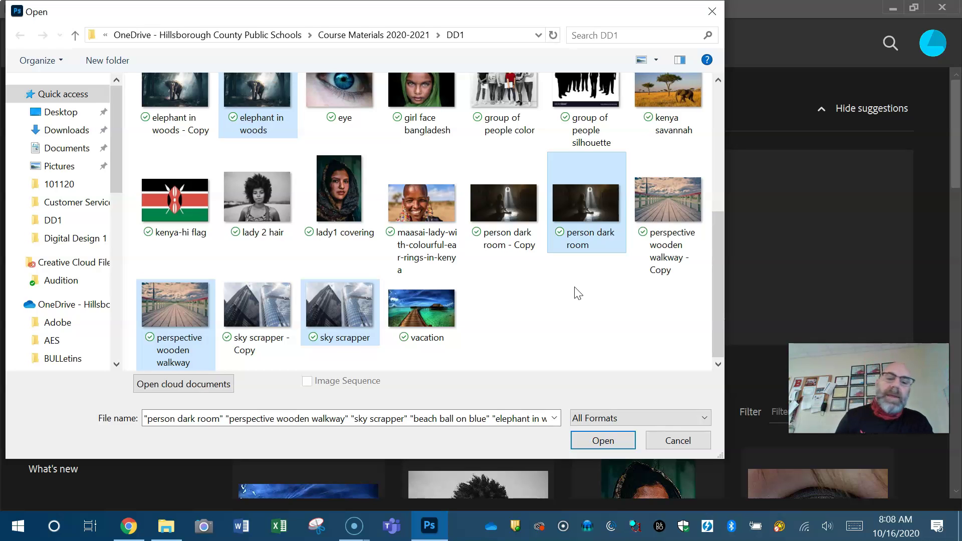
left_click(605, 442)
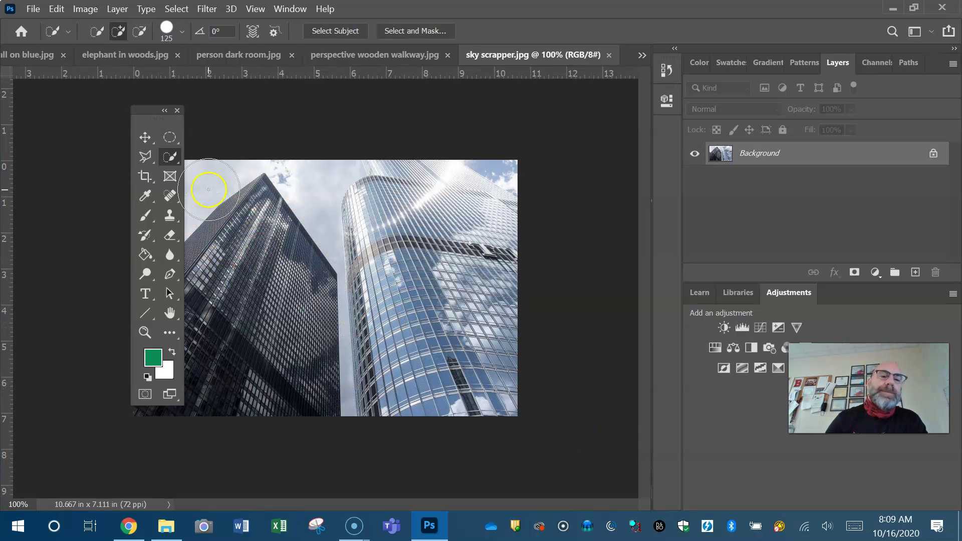
Step: Move the floating tools clear of the sky scrapper image and activate the Polygonal Lasso tool
left_click_drag(153, 106, 71, 109)
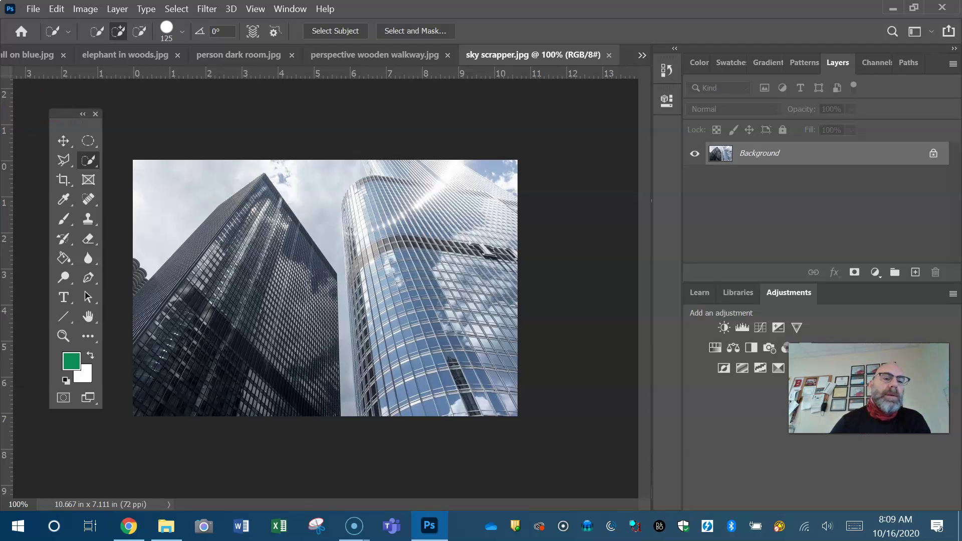
left_click(71, 165)
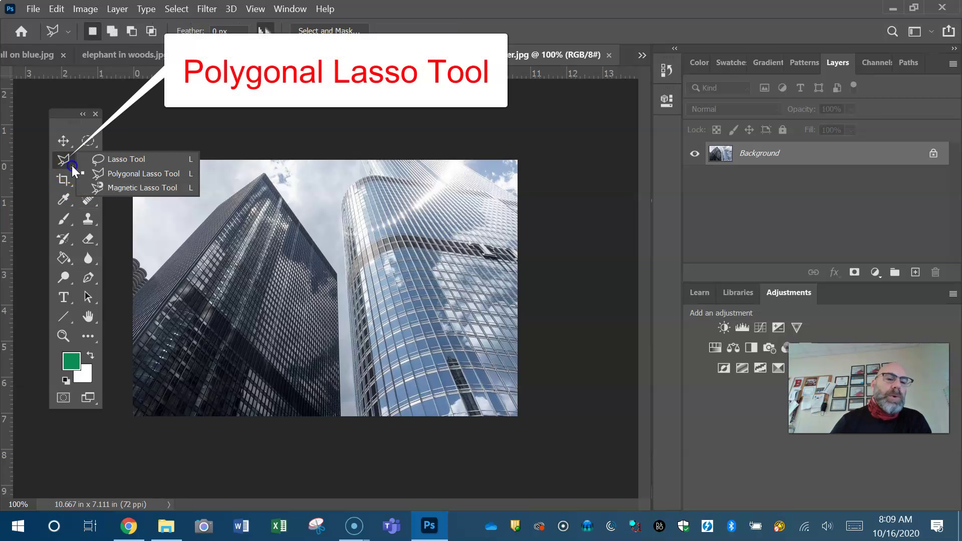
left_click(182, 172)
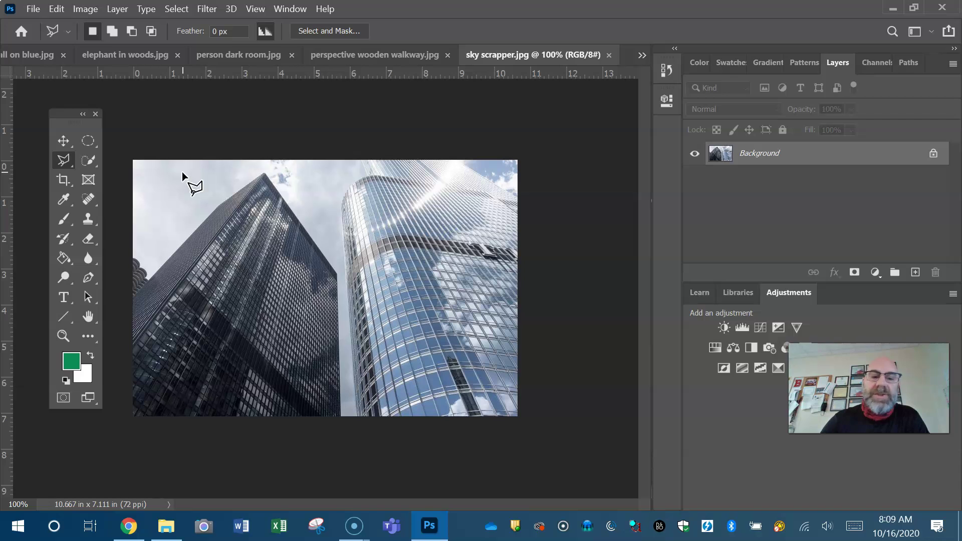
left_click(341, 416)
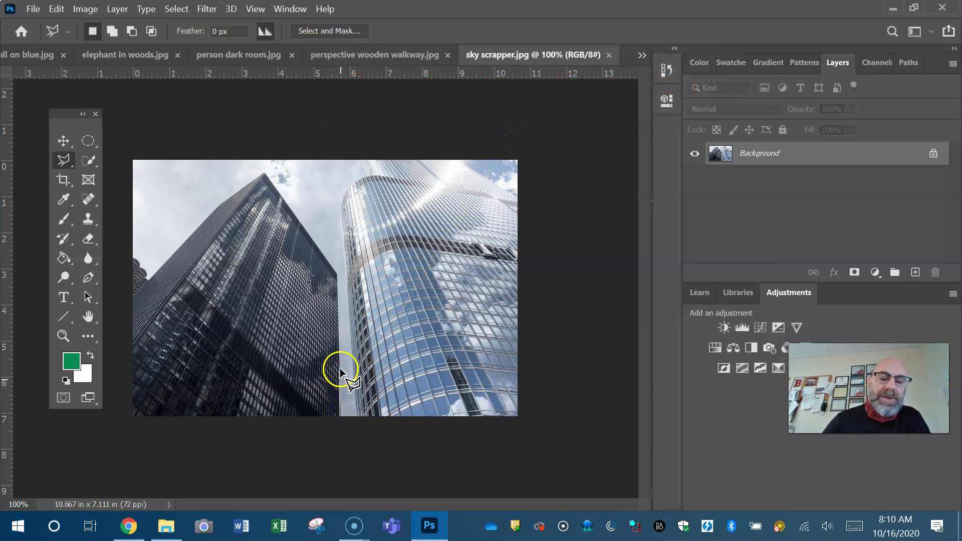
left_click(336, 271)
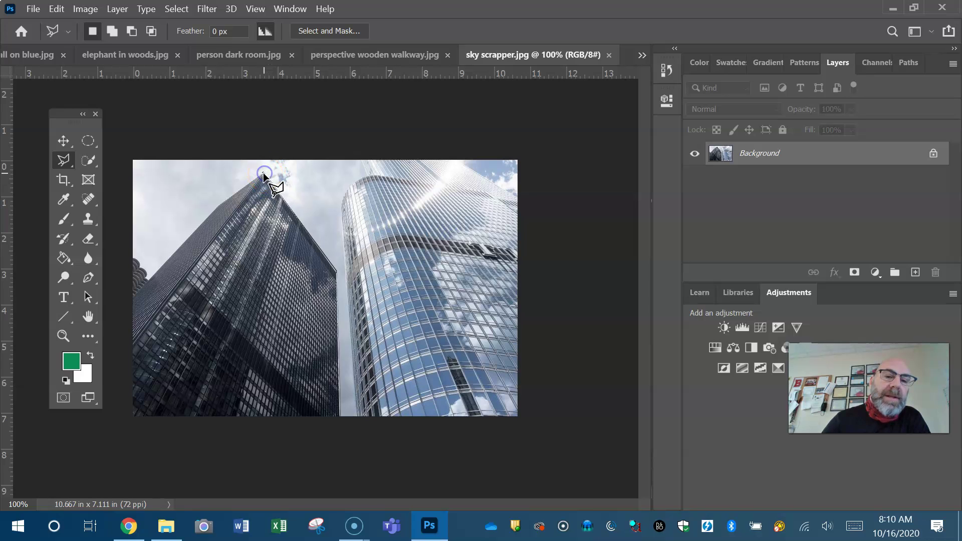
double_click(218, 205)
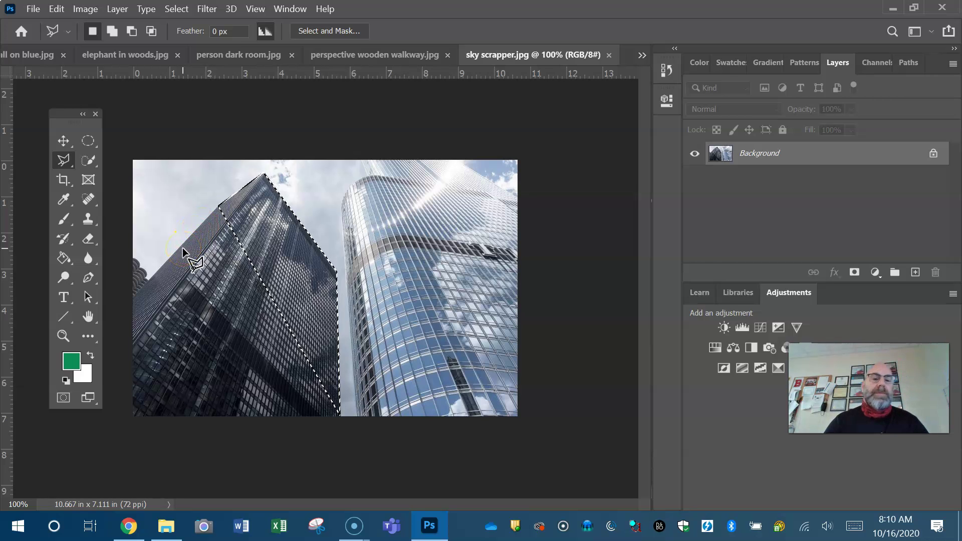
key("ctrl+d")
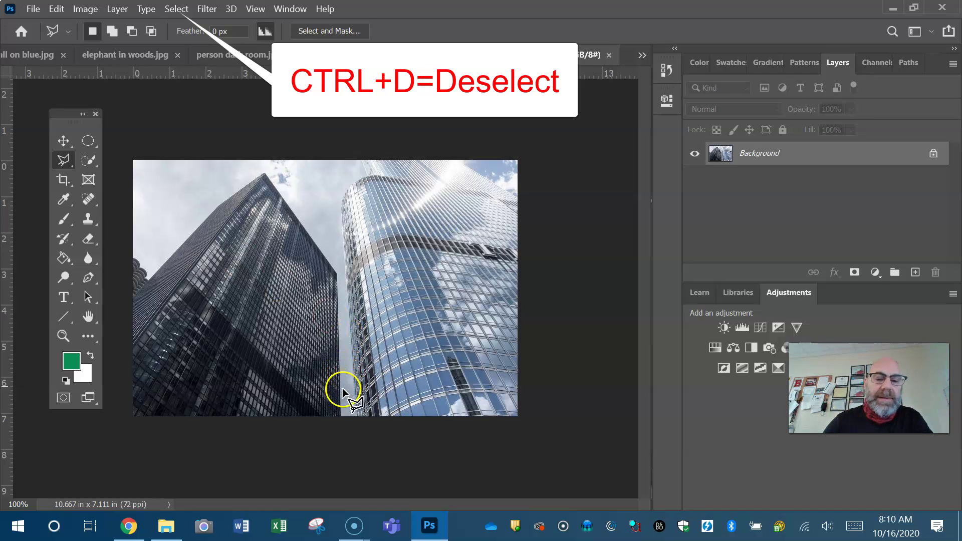
Step: Outline the dark building in sky scrapper.jpg with the Polygonal Lasso, following its roof edges and the image border, and close the selection
left_click(339, 414)
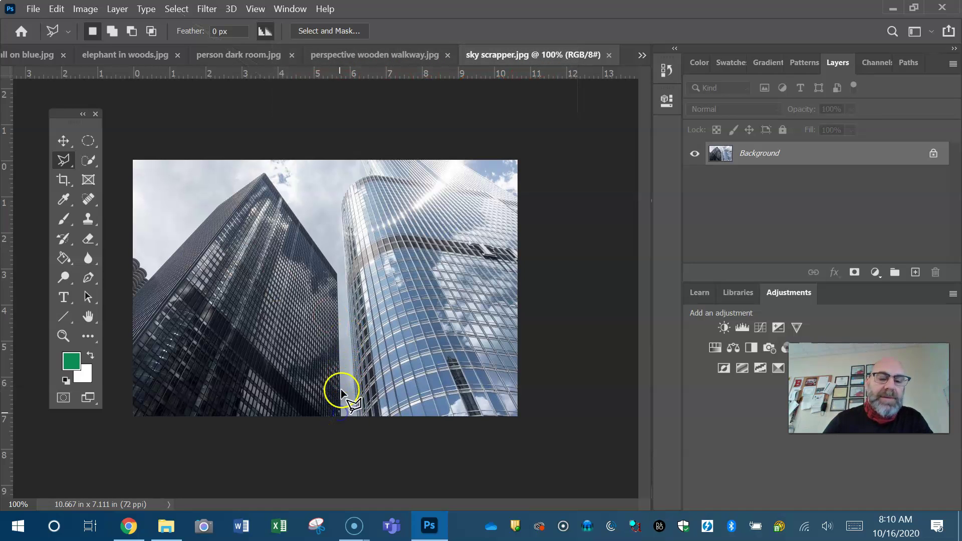
left_click(337, 273)
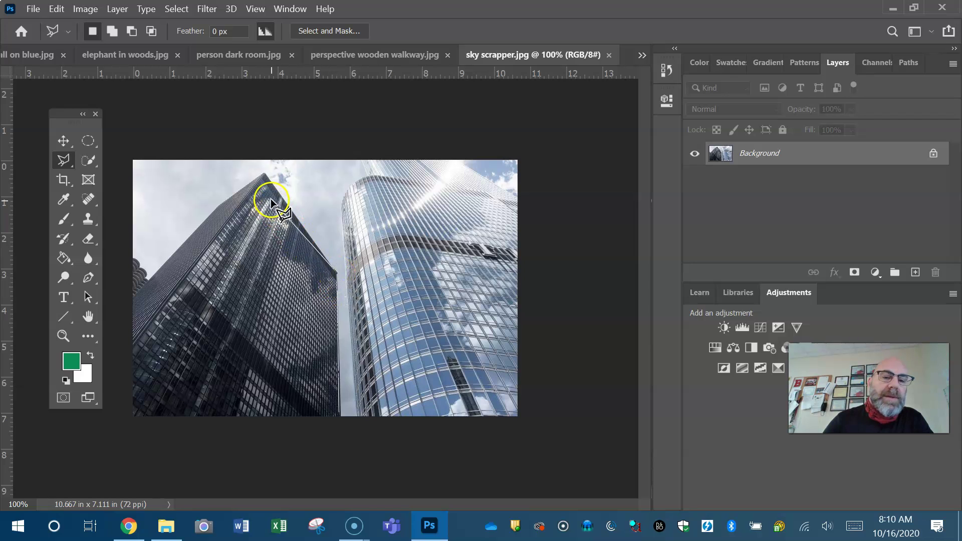
left_click(264, 172)
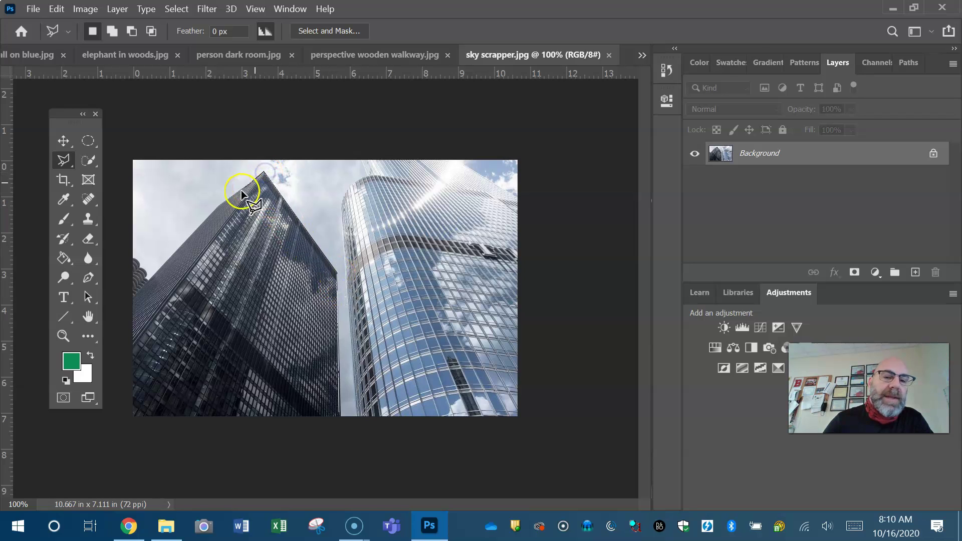
left_click(216, 208)
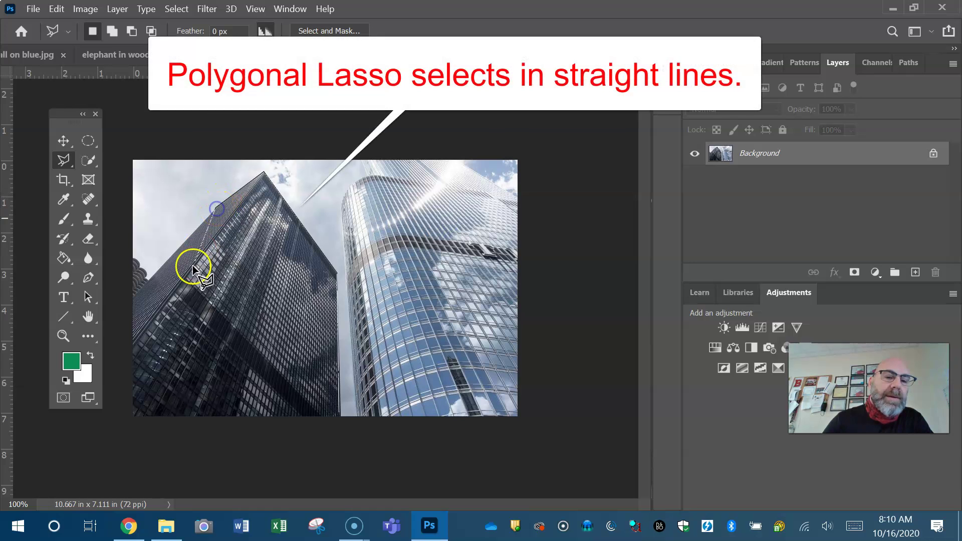
left_click(132, 302)
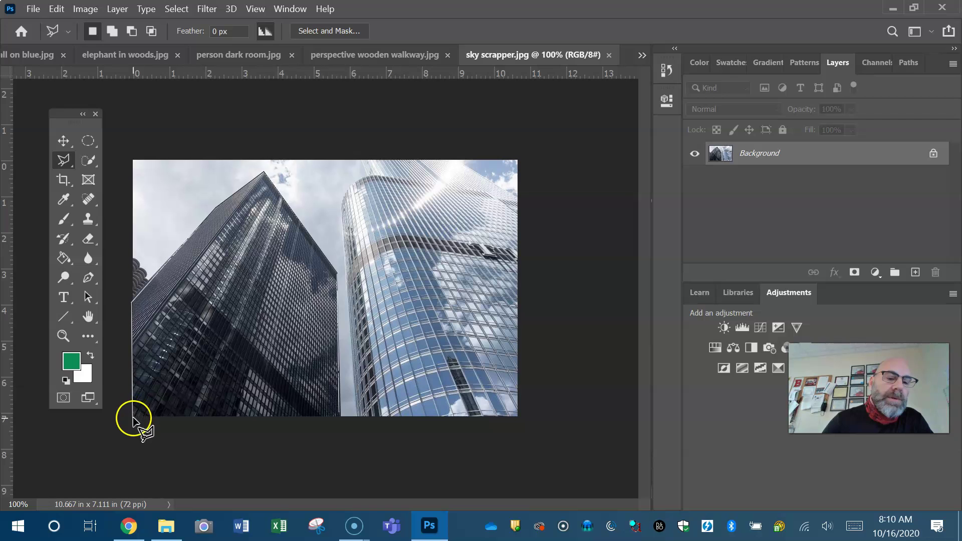
left_click(133, 417)
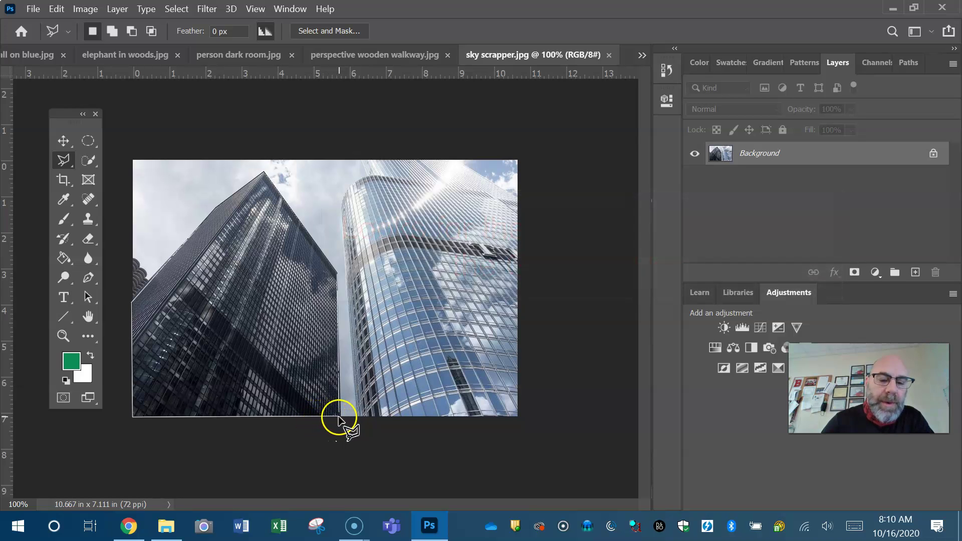
left_click(338, 415)
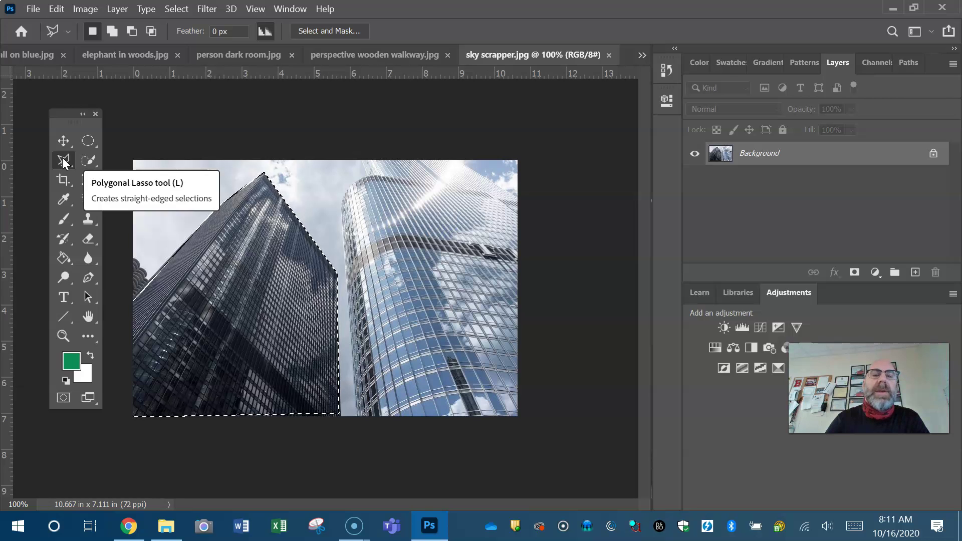
Step: In perspective wooden walkway.jpg, select the plank floor with the Polygonal Lasso, from its outer edges up to the vanishing point
left_click(356, 57)
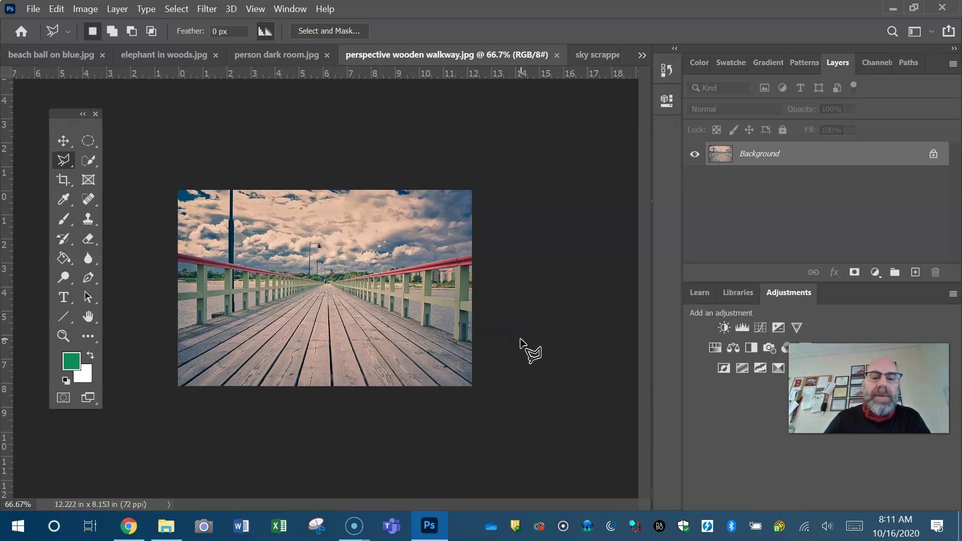
left_click(472, 344)
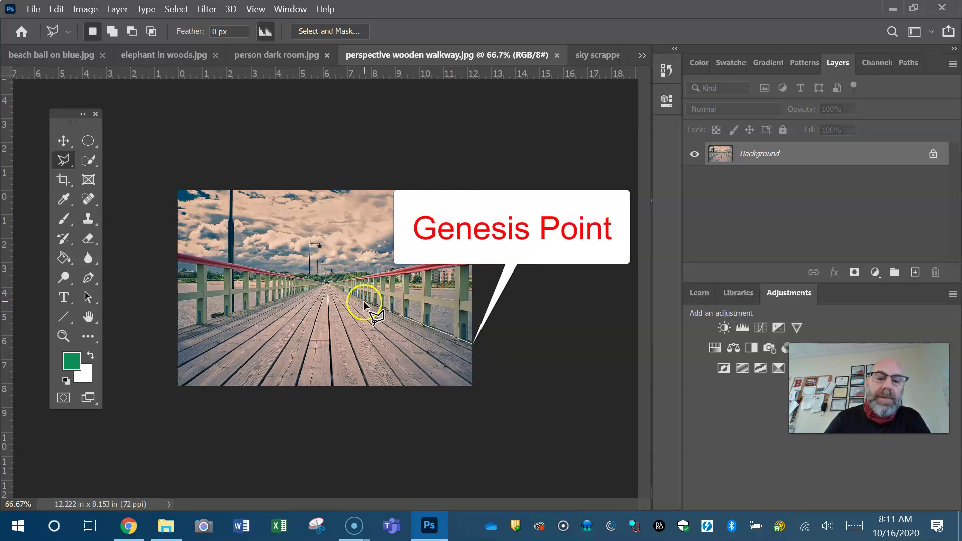
left_click(325, 282)
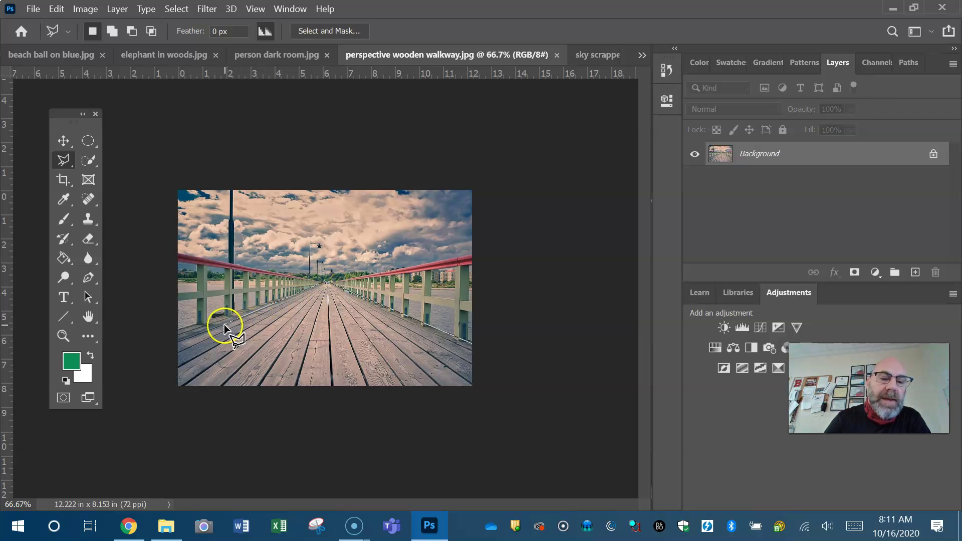
left_click(176, 332)
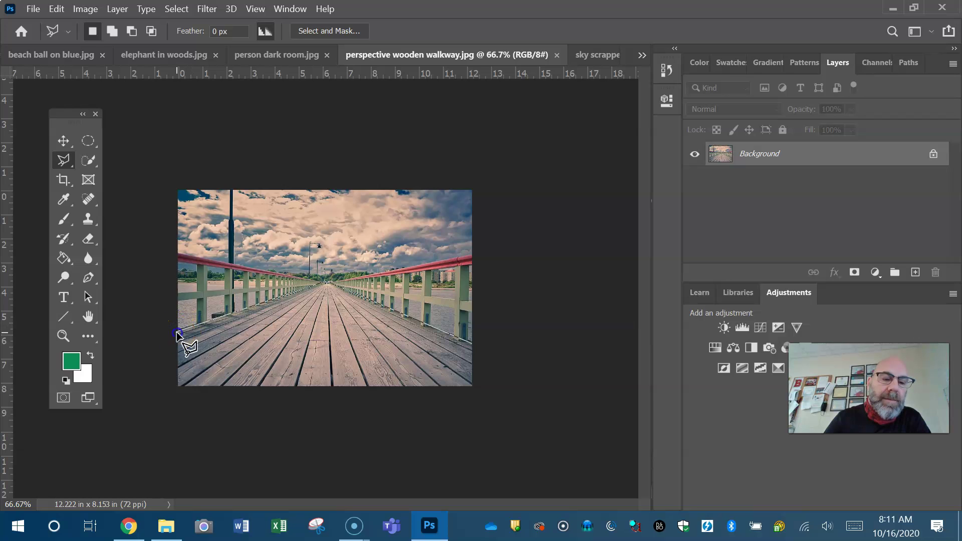
left_click(178, 388)
left_click(469, 388)
left_click(471, 359)
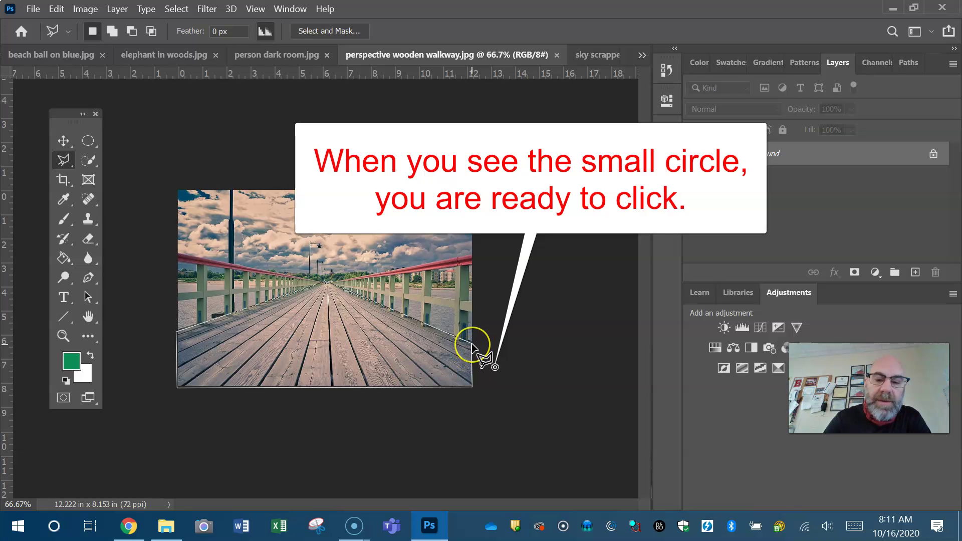
left_click(472, 346)
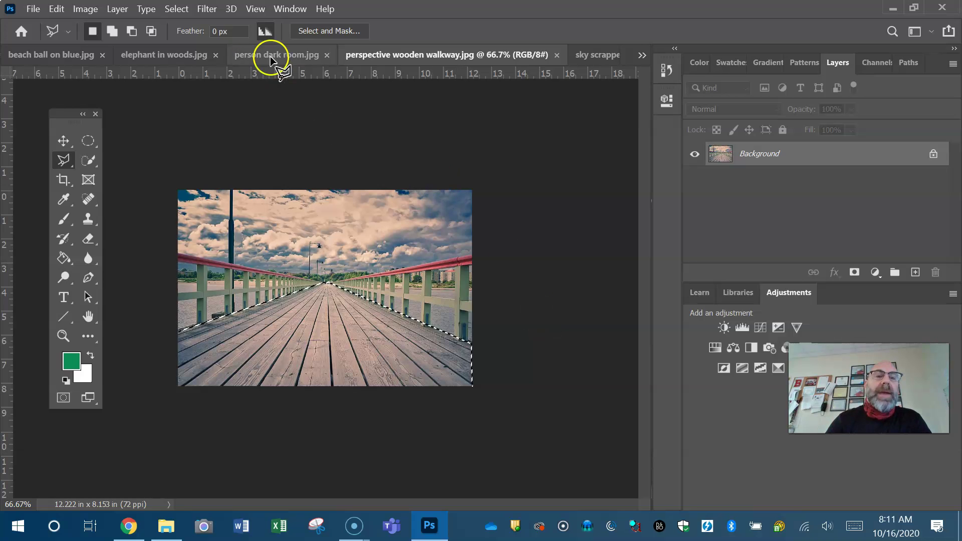
Step: Apply the Artistic Cutout effect from the Filter Gallery to the selected planks, after trying the Sketch effects Water Paper and Chrome
left_click(207, 9)
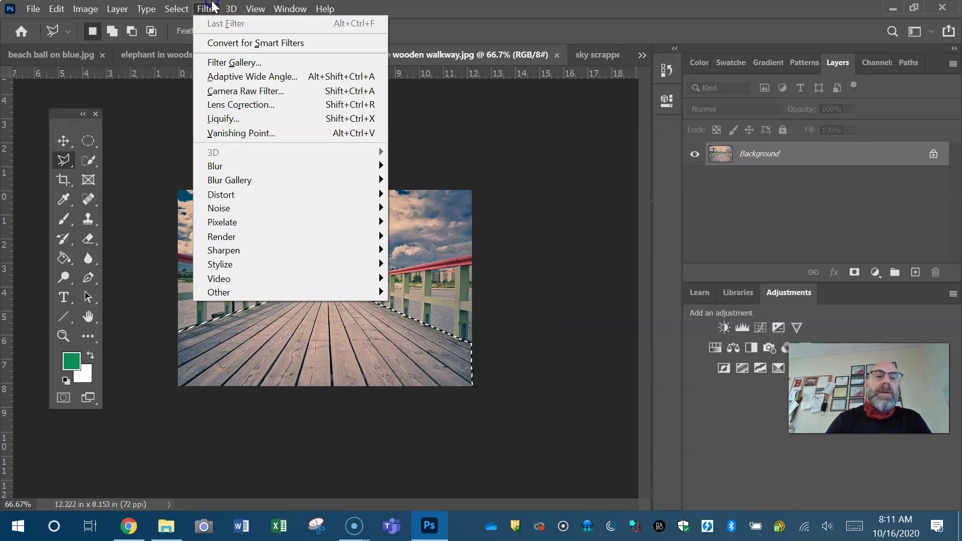
left_click(214, 62)
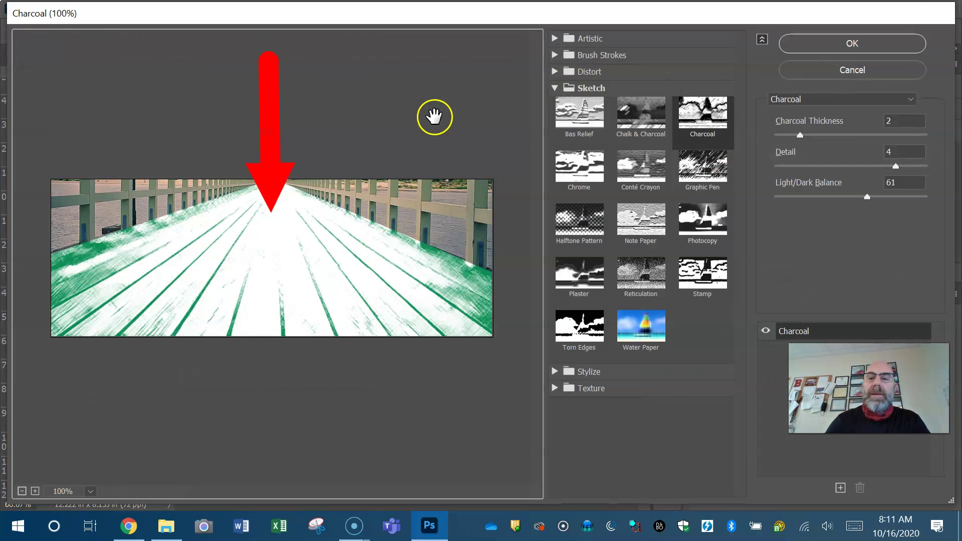
left_click(637, 318)
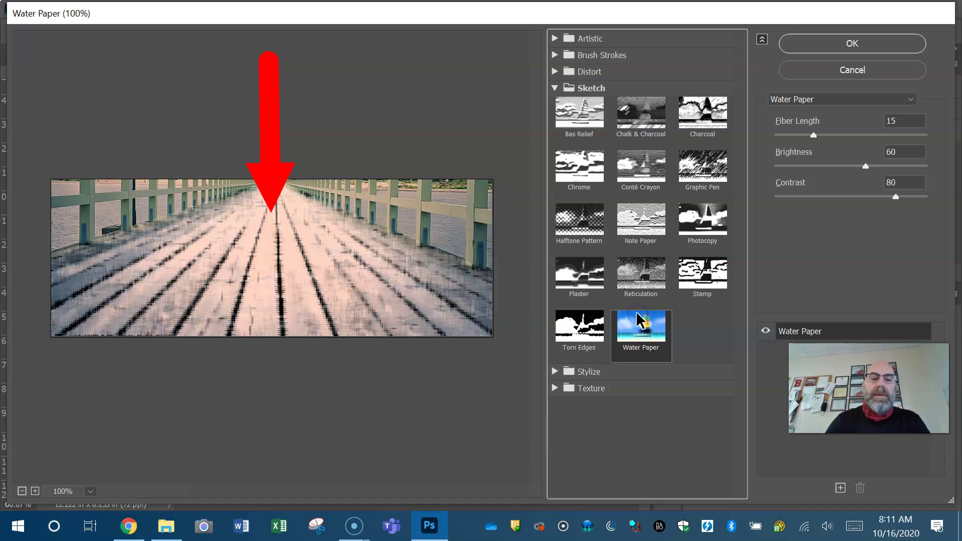
left_click(594, 171)
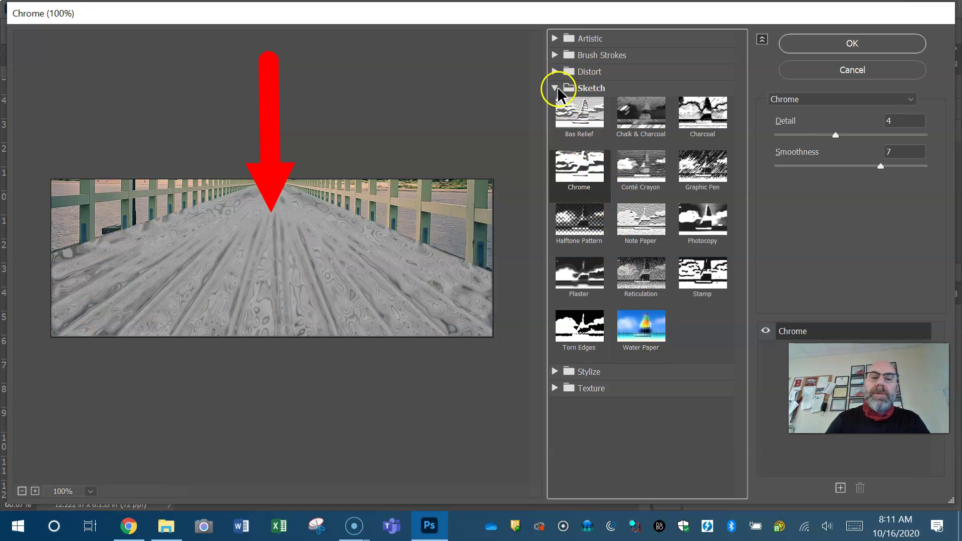
left_click(555, 88)
left_click(554, 38)
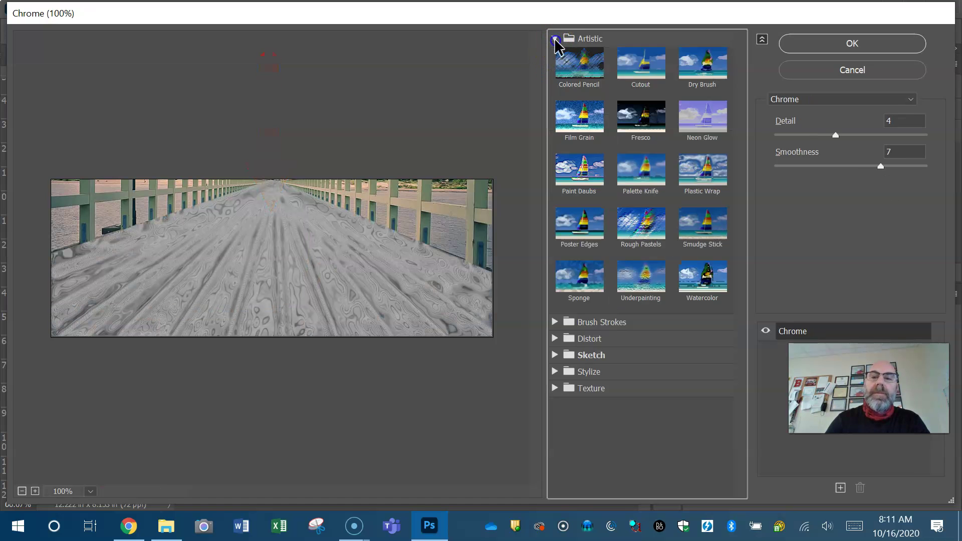
left_click(635, 68)
left_click(837, 44)
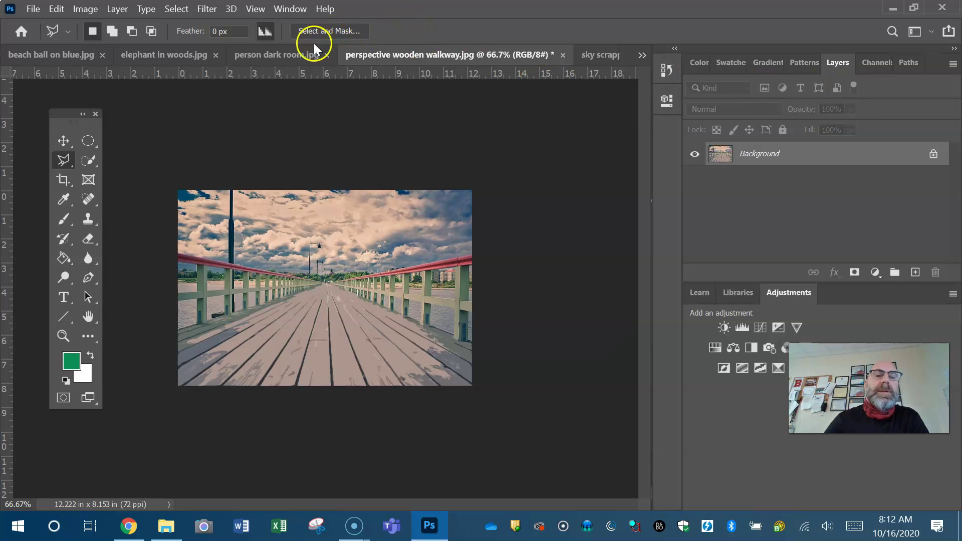
Step: In person dark room.jpg, select a full-height area around the seated person and the light beam with the Rectangular Marquee tool
left_click(292, 55)
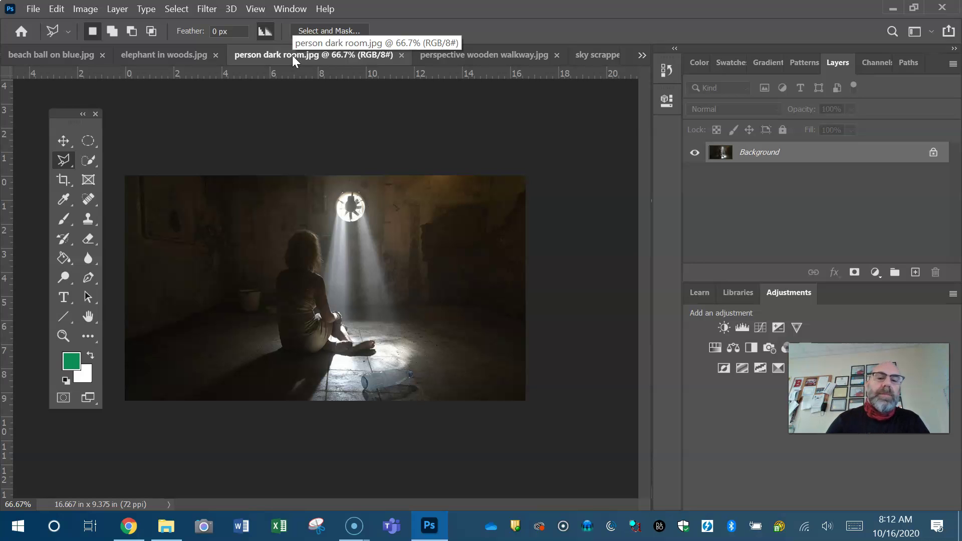
left_click(65, 140)
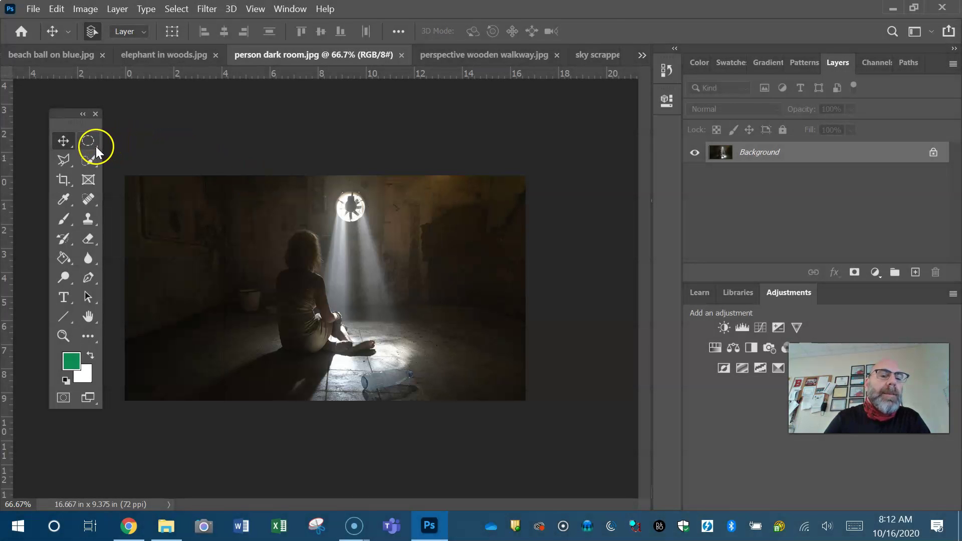
left_click(95, 146)
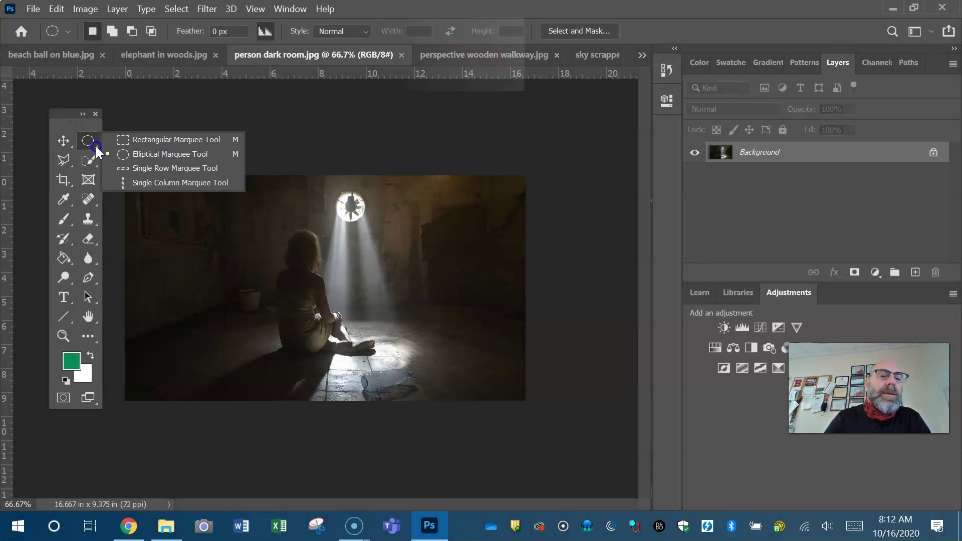
left_click(123, 140)
left_click_drag(231, 177, 409, 401)
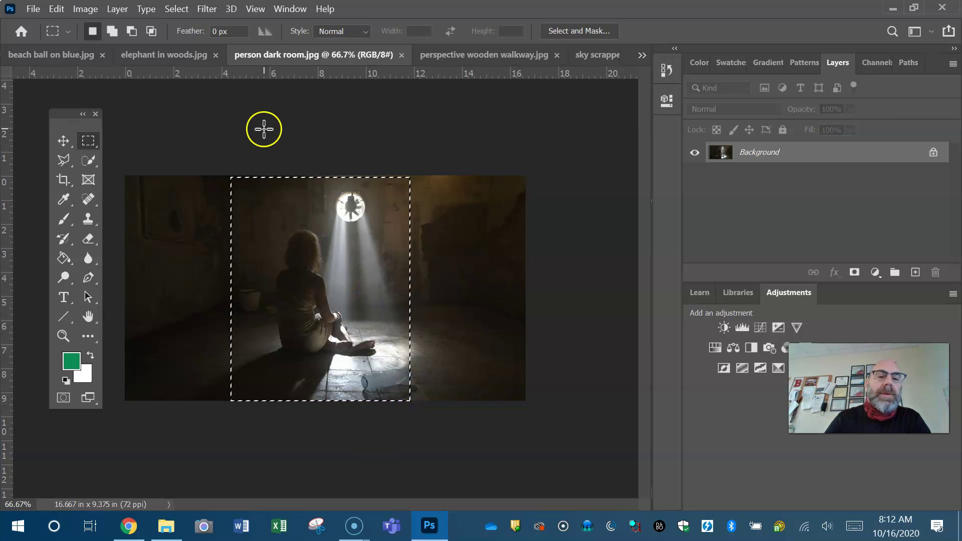
Step: Crop the dark room image to the rectangular selection and clear the selection
left_click(86, 9)
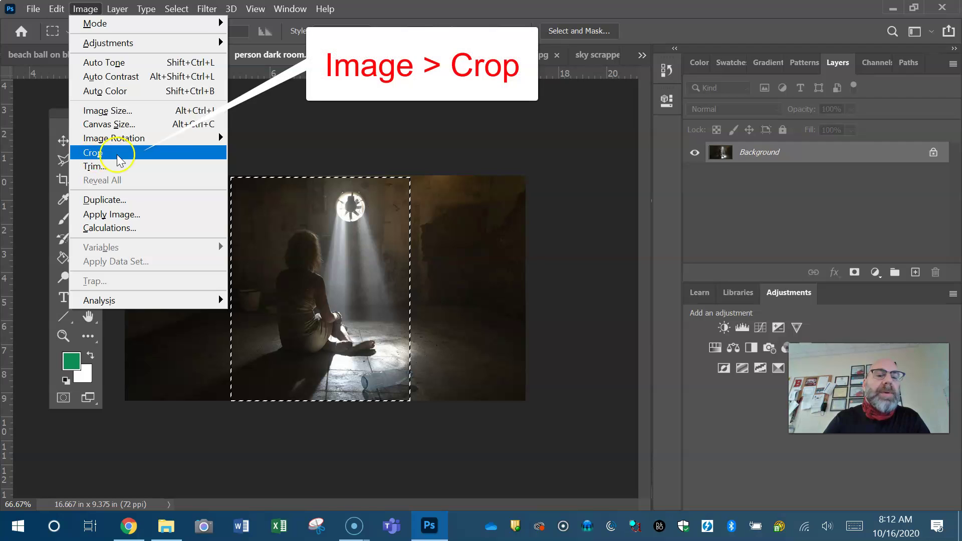
left_click(172, 153)
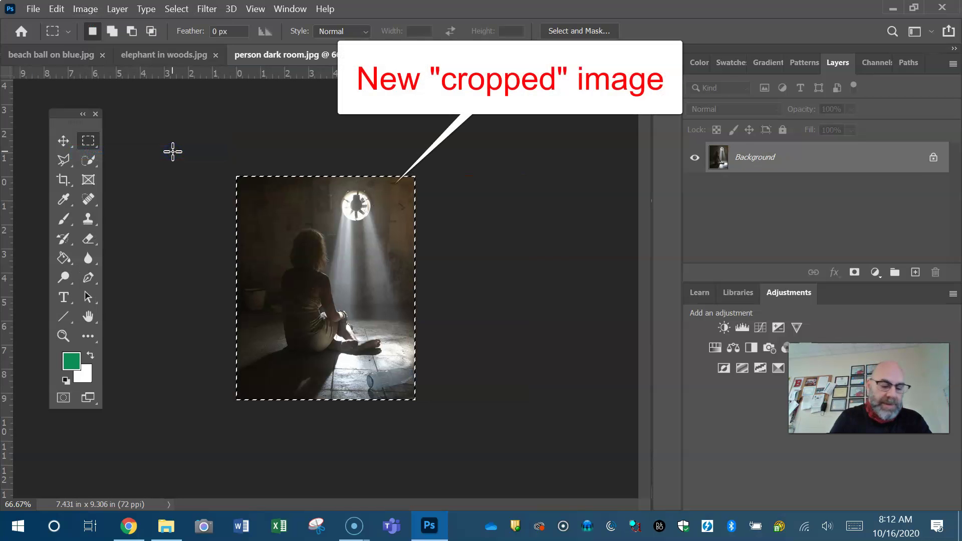
left_click(172, 151)
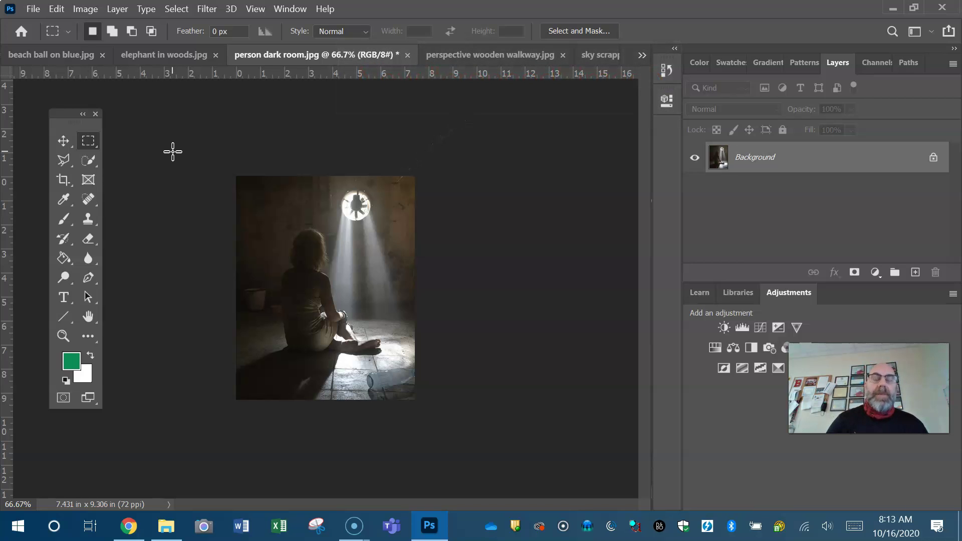
Step: Show the document history and return person dark room.jpg to its Open state, before the marquee and crop
left_click(290, 8)
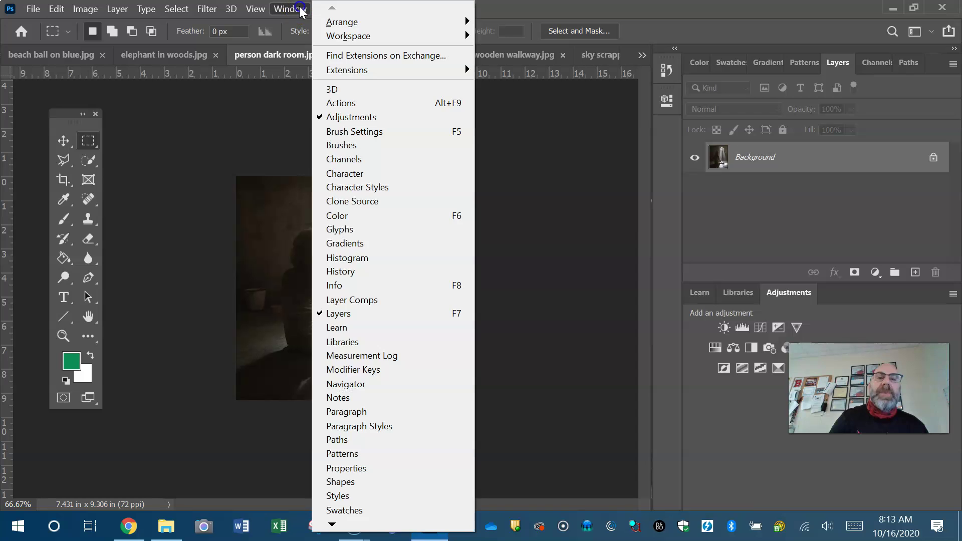
left_click(351, 272)
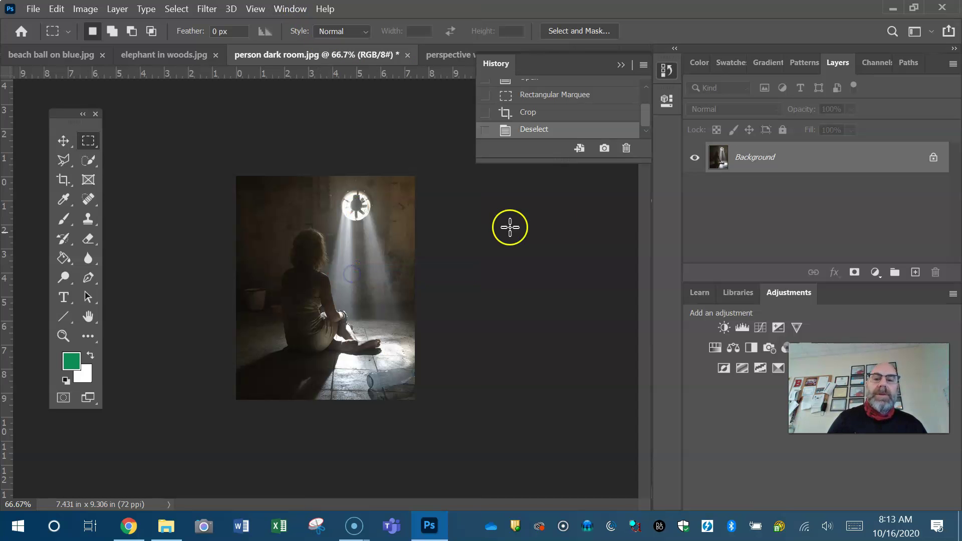
left_click(552, 84)
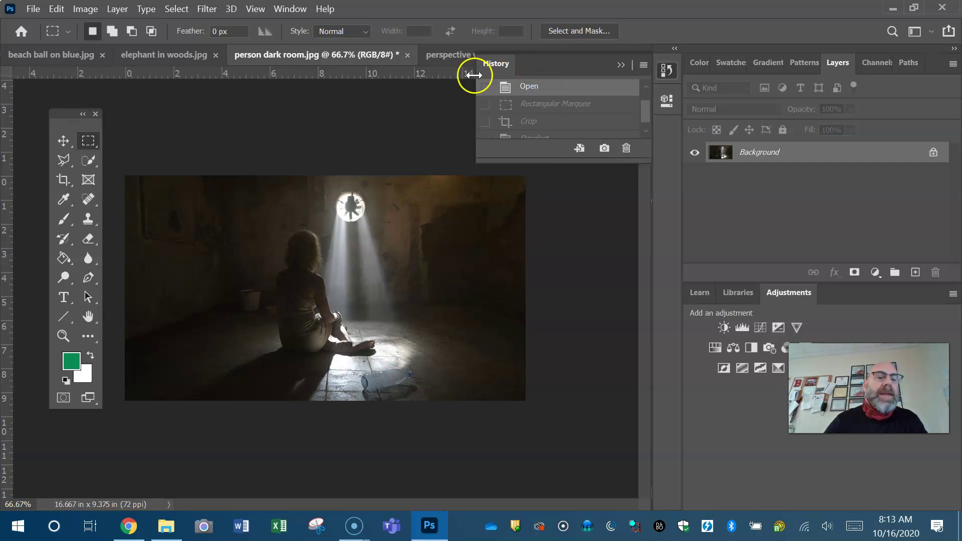
Step: Activate the Crop tool, narrow the crop frame from both sides and centre it on the seated person and light beam
left_click(69, 182)
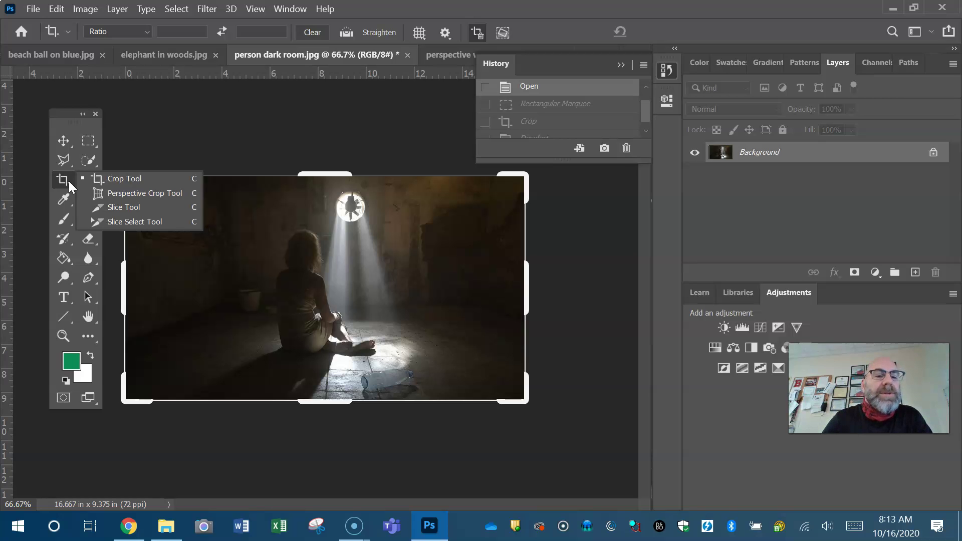
left_click(150, 179)
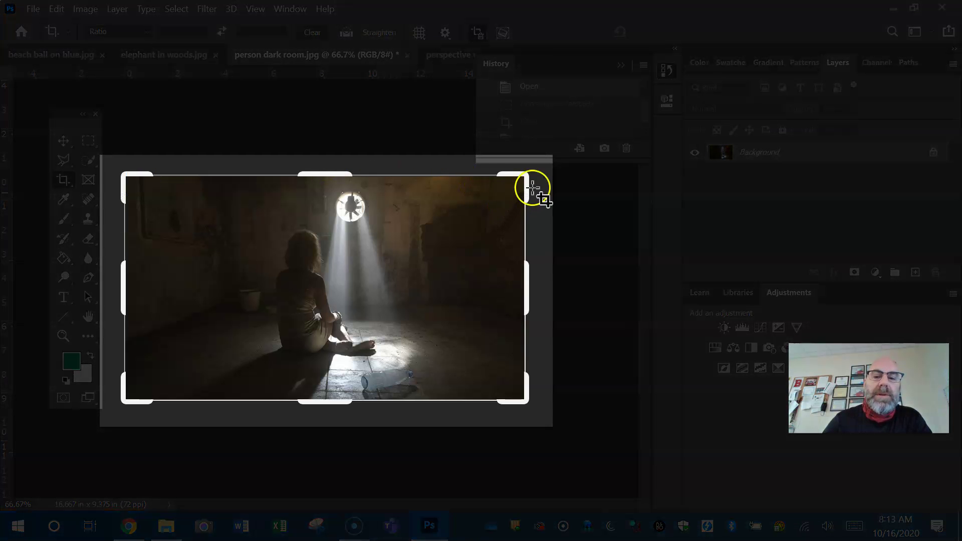
left_click_drag(530, 289, 469, 307)
left_click_drag(189, 285, 225, 285)
mouse_move(307, 277)
left_mouse_down()
mouse_move(317, 279)
mouse_move(294, 286)
mouse_move(341, 277)
mouse_move(286, 279)
mouse_move(307, 278)
mouse_move(300, 288)
mouse_move(290, 279)
mouse_move(301, 285)
left_mouse_up()
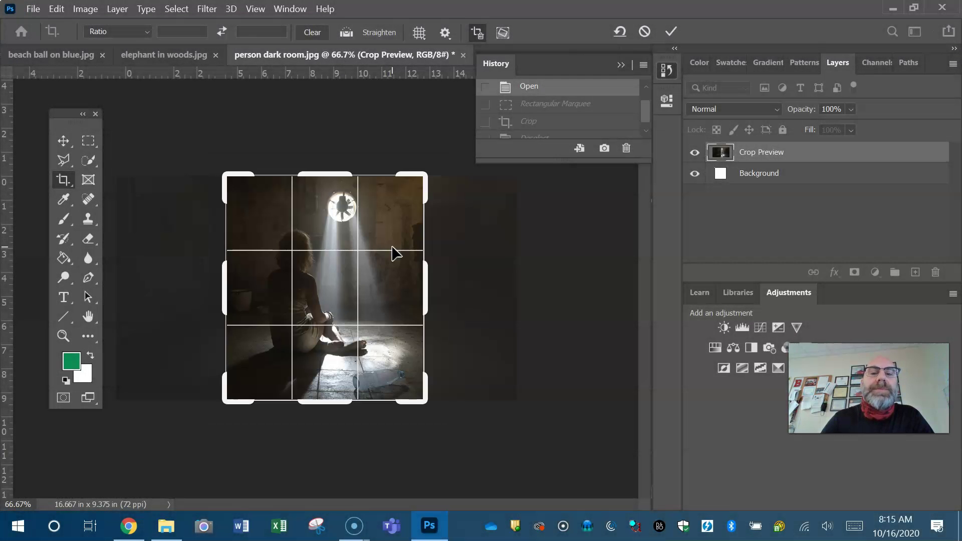
Step: Crop person dark room.jpg with the 1 : 1 (Square) ratio around the person and light beam, after trying the 16 : 9 ratio
left_click(146, 31)
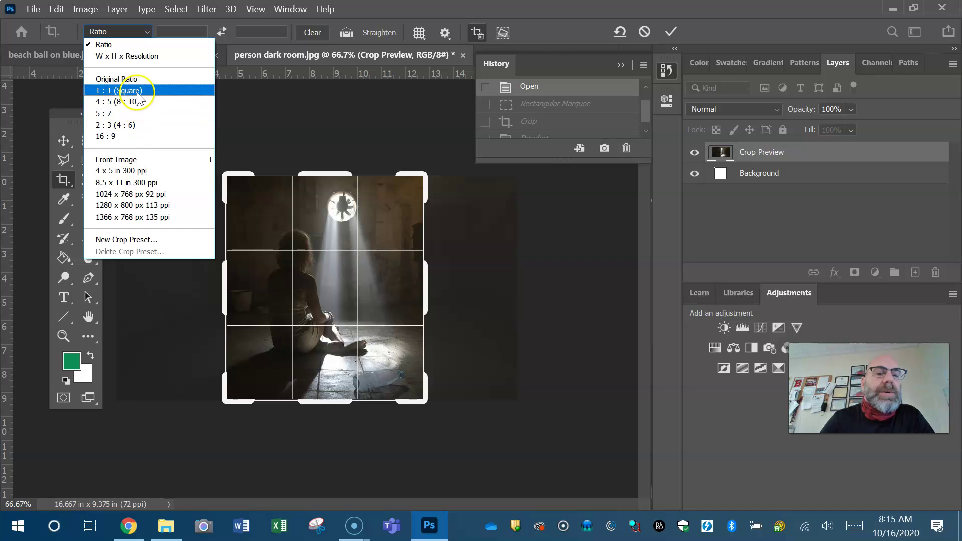
left_click(134, 135)
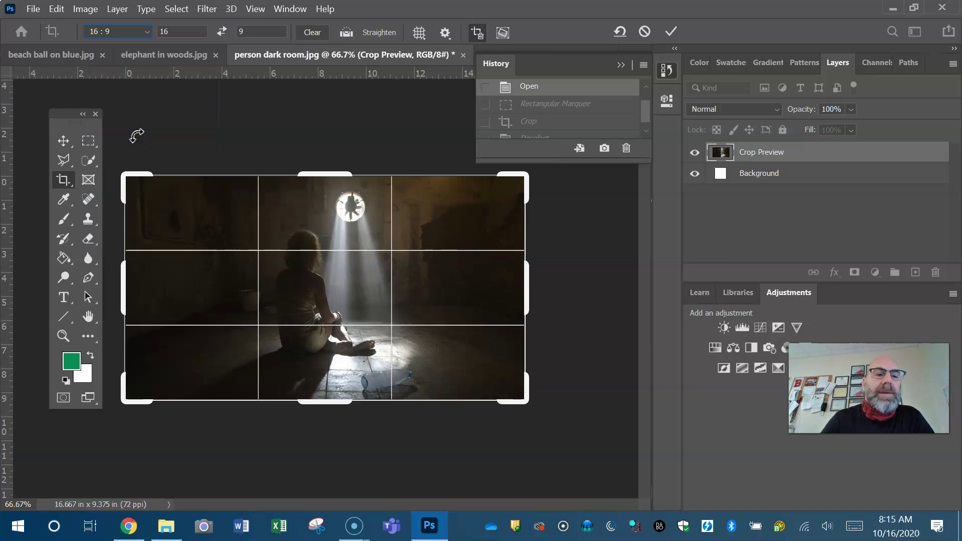
left_click(146, 33)
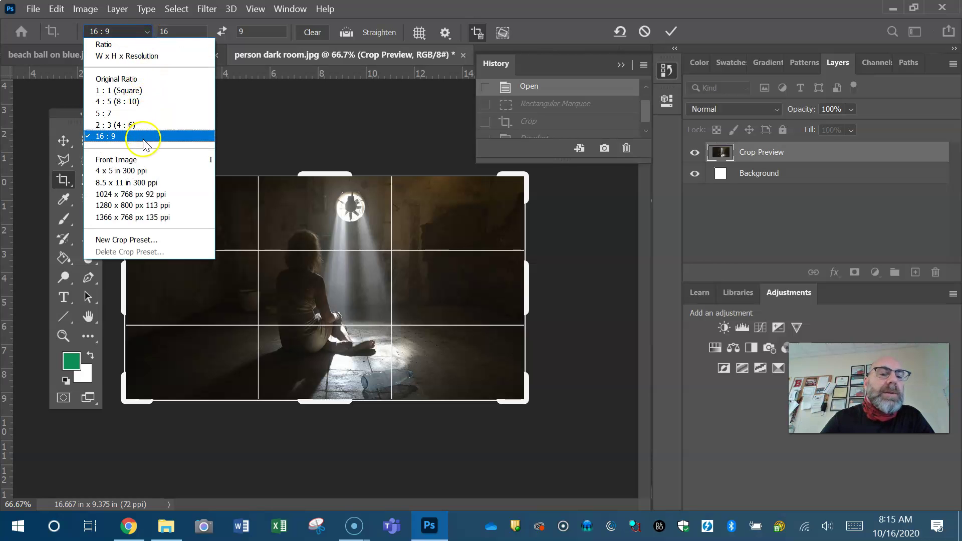
left_click(143, 90)
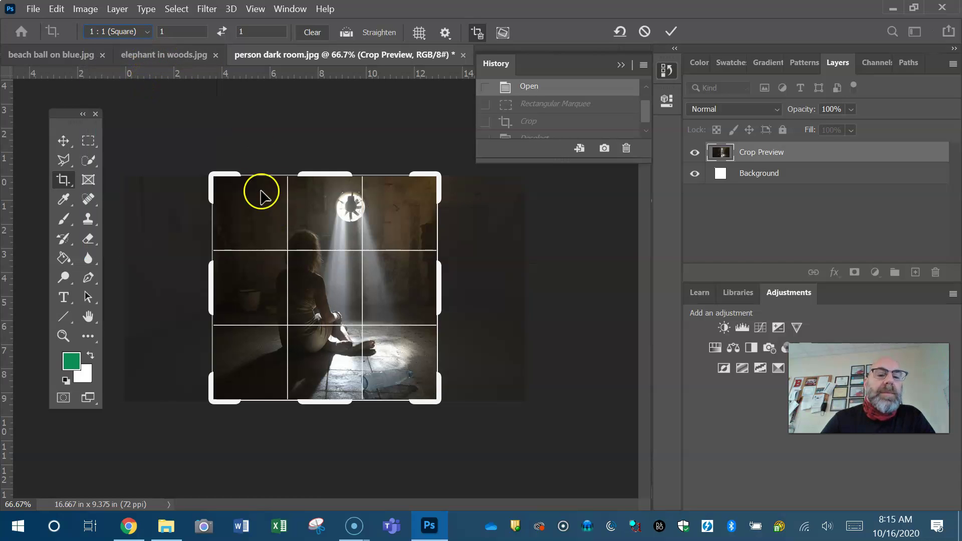
left_click_drag(211, 284, 215, 303)
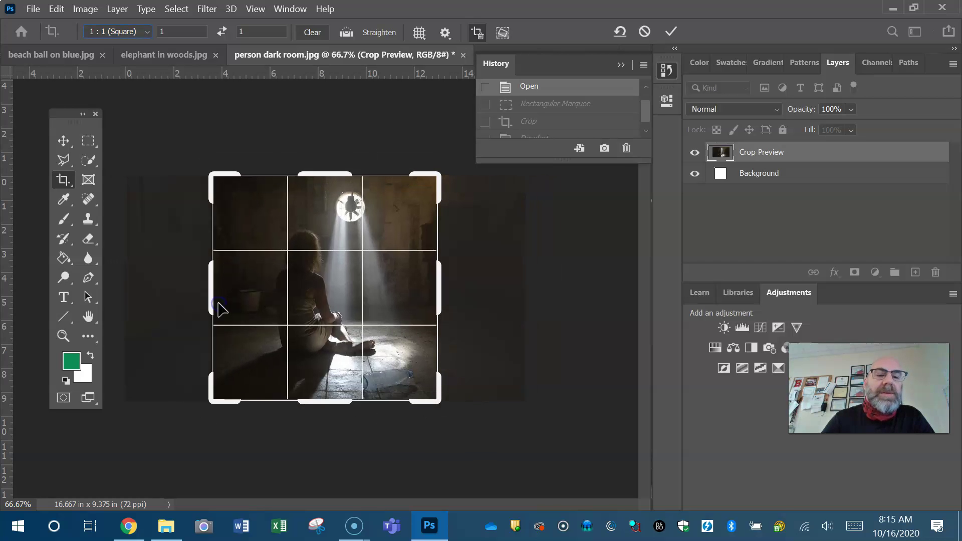
left_click(147, 32)
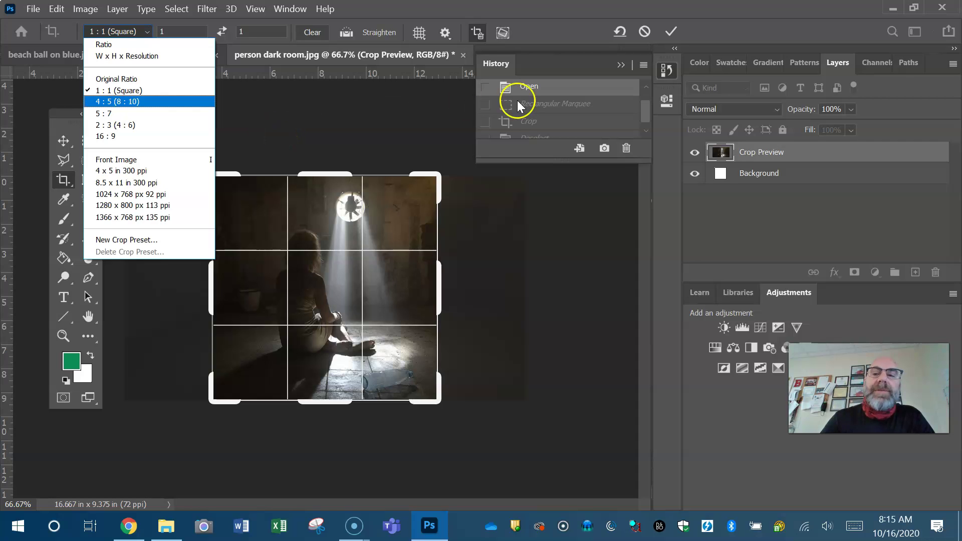
left_click(672, 30)
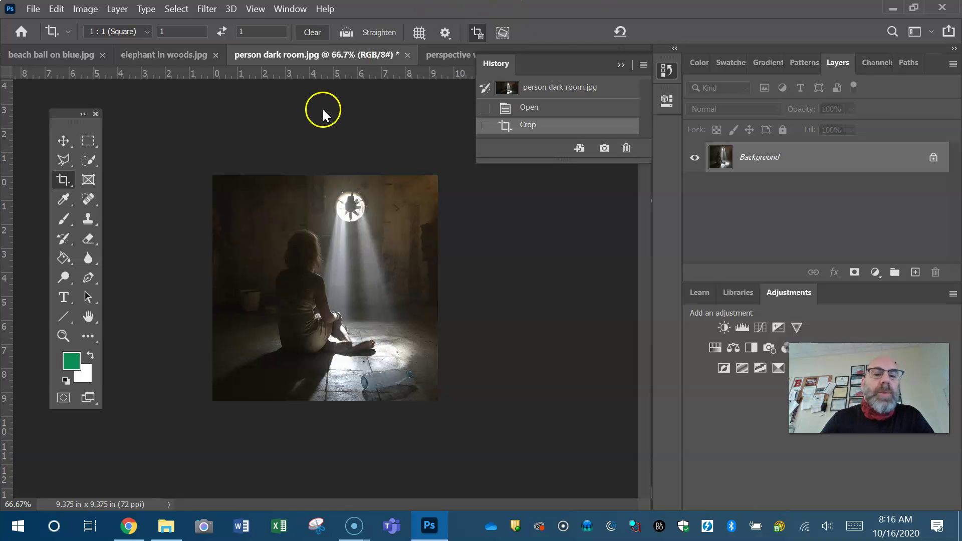
Step: In elephant in woods.jpg, shrink the square crop frame around the elephant and shift the image so the whole animal fits inside
left_click(169, 56)
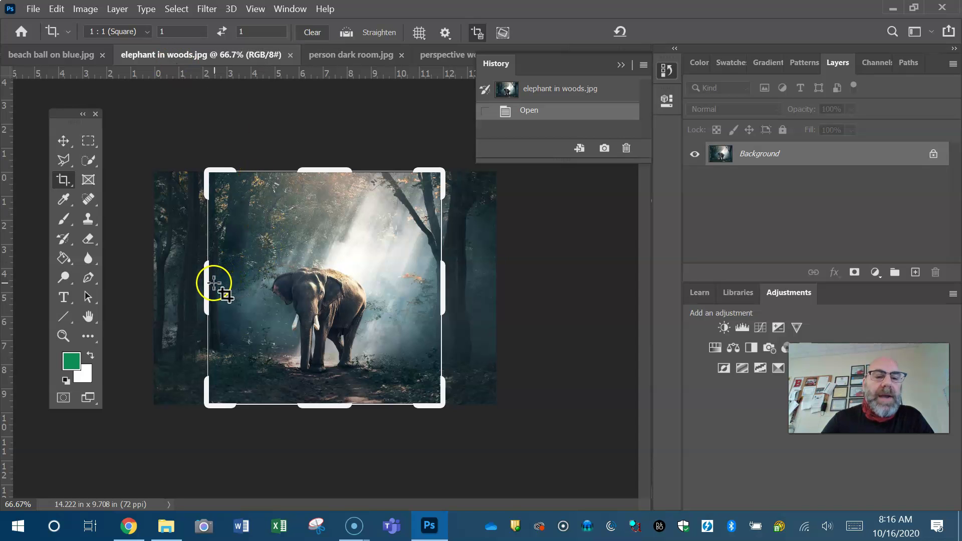
mouse_move(206, 284)
left_mouse_down()
mouse_move(228, 288)
mouse_move(211, 299)
left_mouse_up()
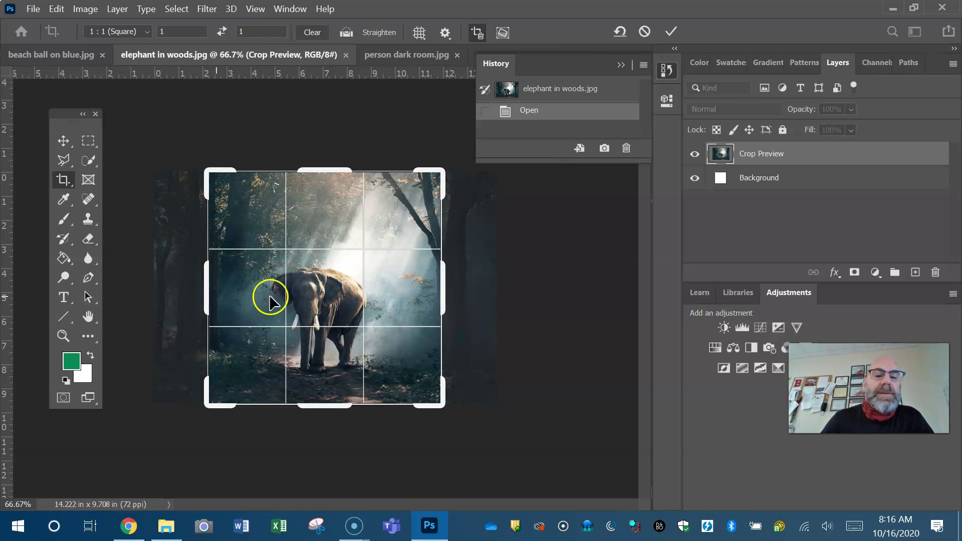
mouse_move(317, 290)
left_mouse_down()
mouse_move(286, 302)
mouse_move(303, 302)
left_mouse_up()
mouse_move(438, 288)
left_mouse_down()
mouse_move(374, 299)
mouse_move(413, 298)
mouse_move(399, 299)
left_mouse_up()
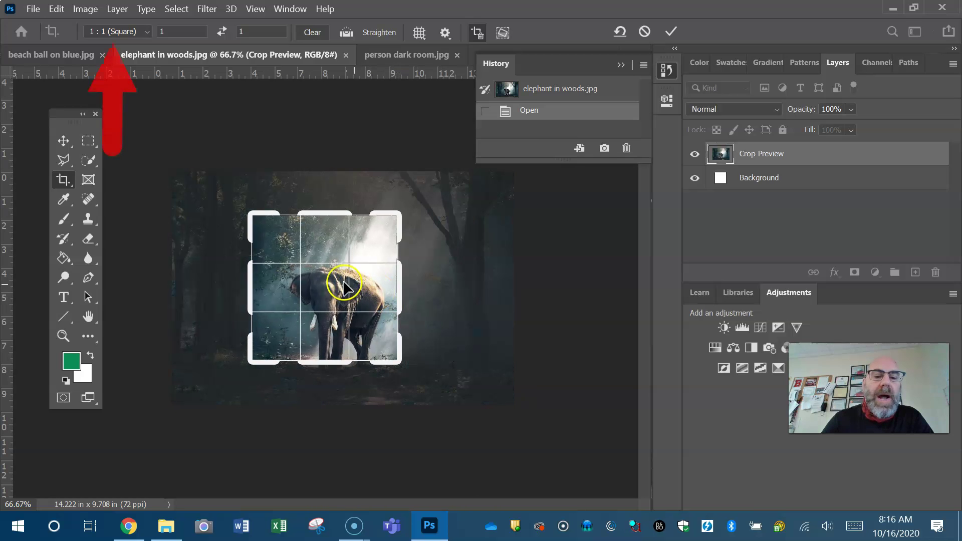
left_click_drag(333, 279, 314, 248)
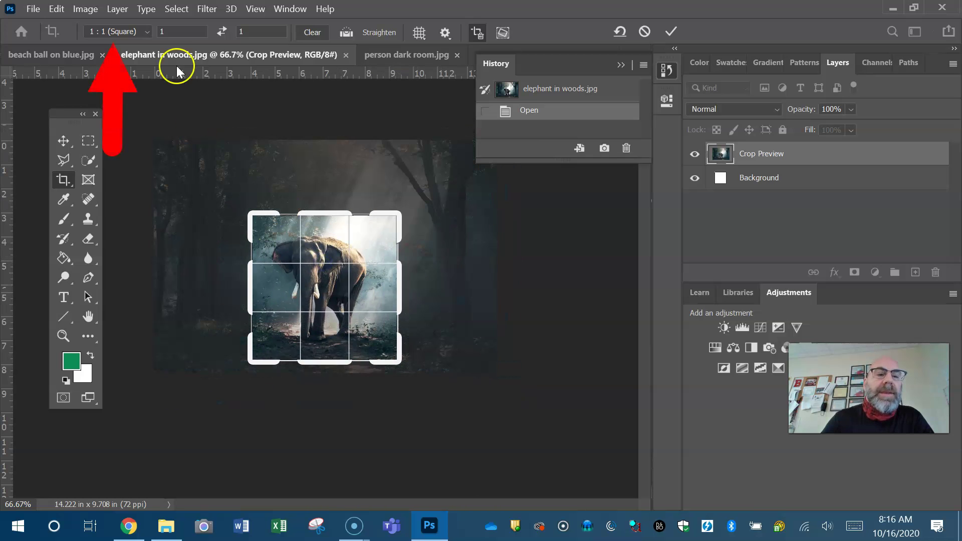
Step: Change the crop to Original Ratio, enlarge and reposition the frame around the whole elephant, and apply the crop
left_click(148, 32)
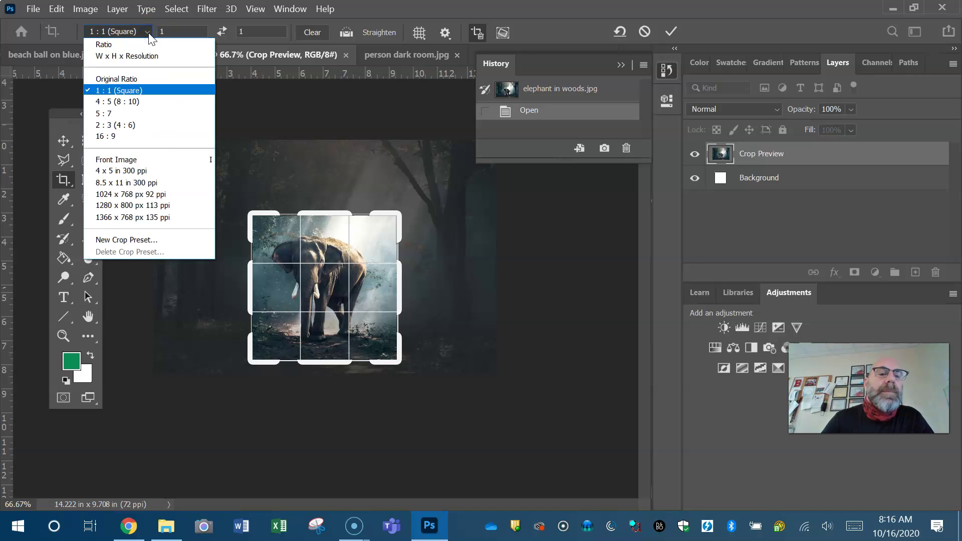
left_click(134, 78)
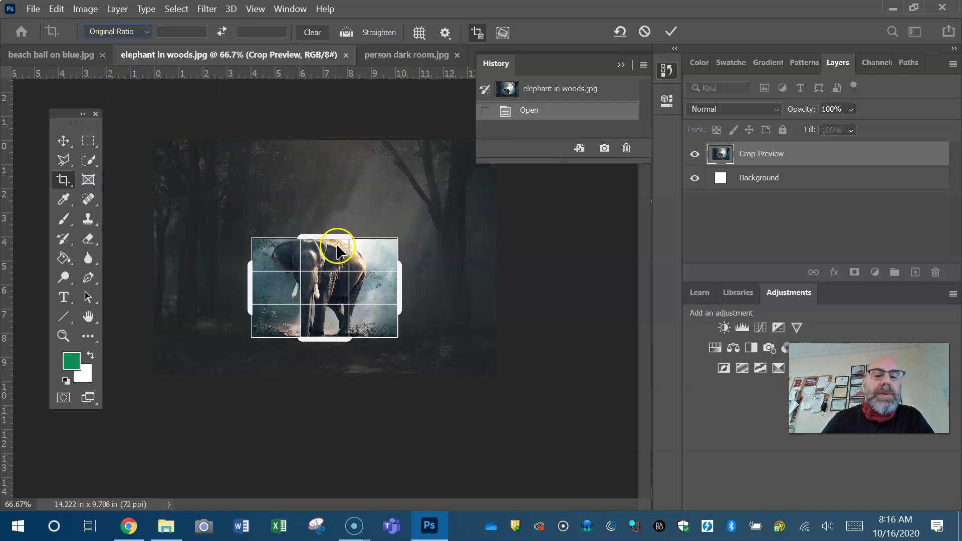
left_click_drag(336, 233, 310, 230)
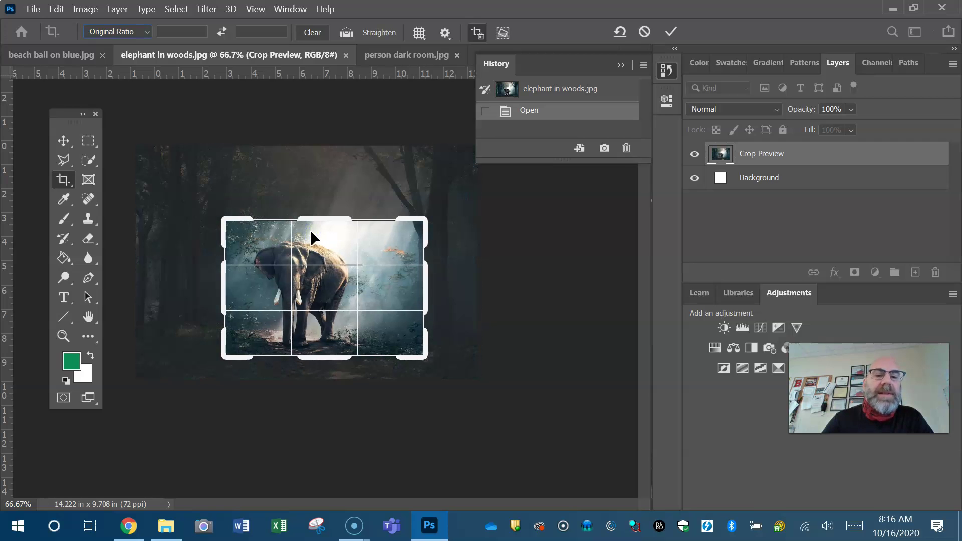
left_click(670, 33)
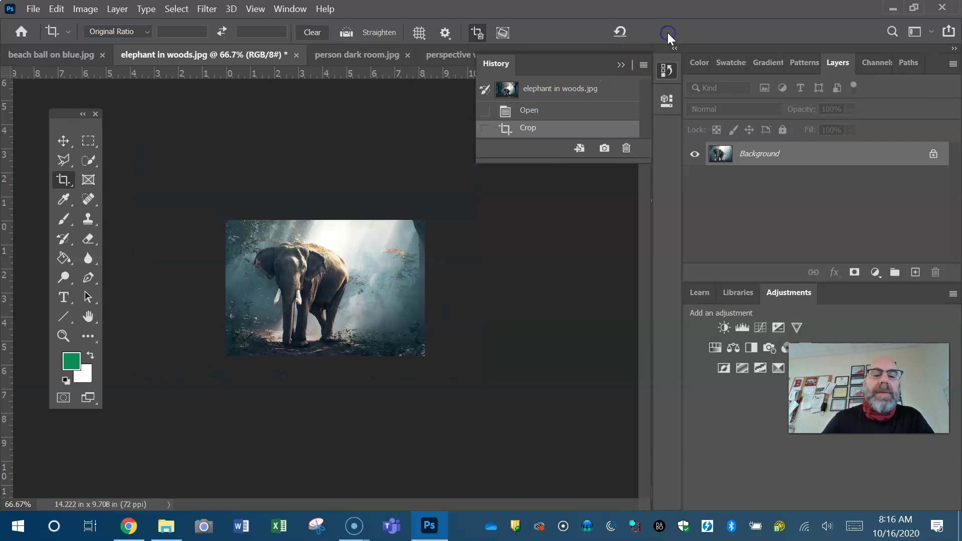
Step: In beach ball on blue.jpg, select the entire beach ball with the Quick Selection tool and deselect it
left_click(60, 58)
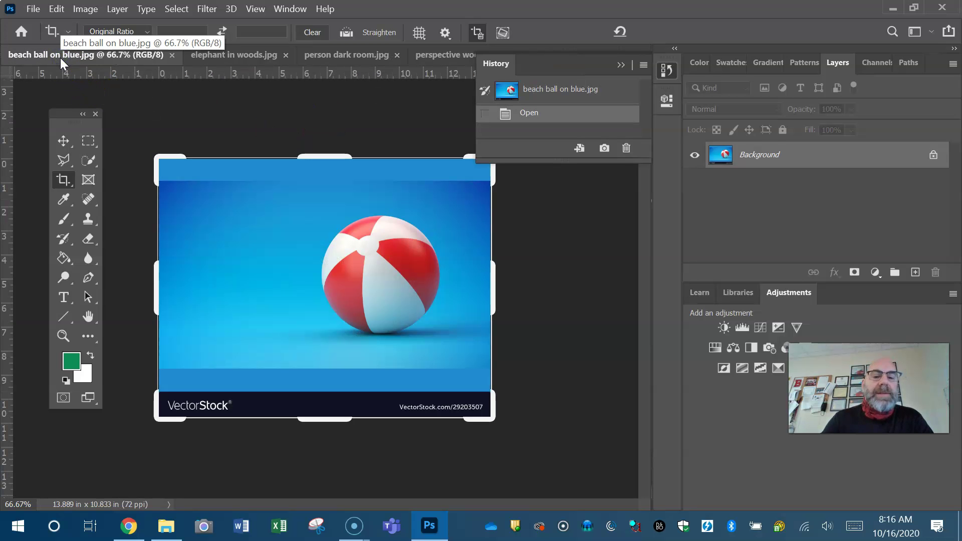
left_click(64, 140)
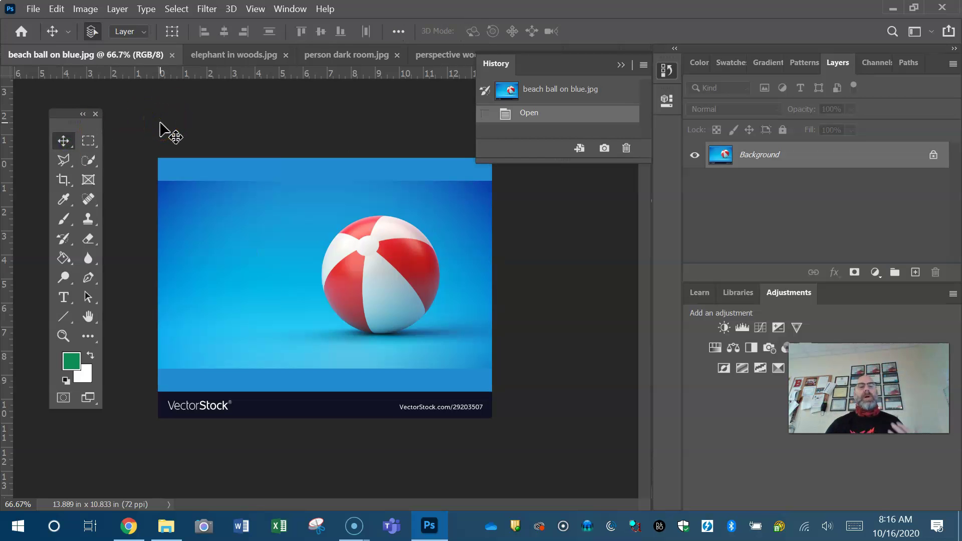
left_click(88, 160)
left_click_drag(376, 253, 382, 275)
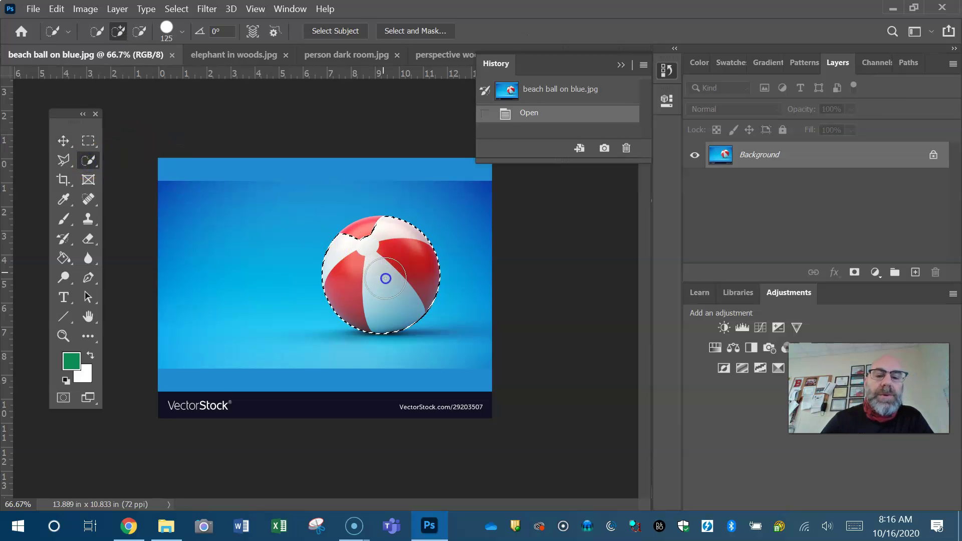
left_click(374, 250)
left_click(371, 248)
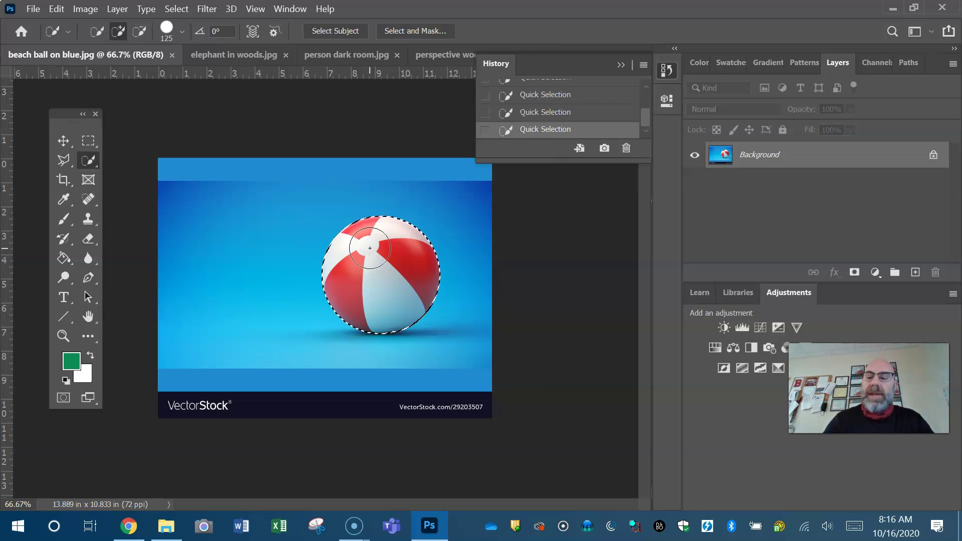
key("ctrl+d")
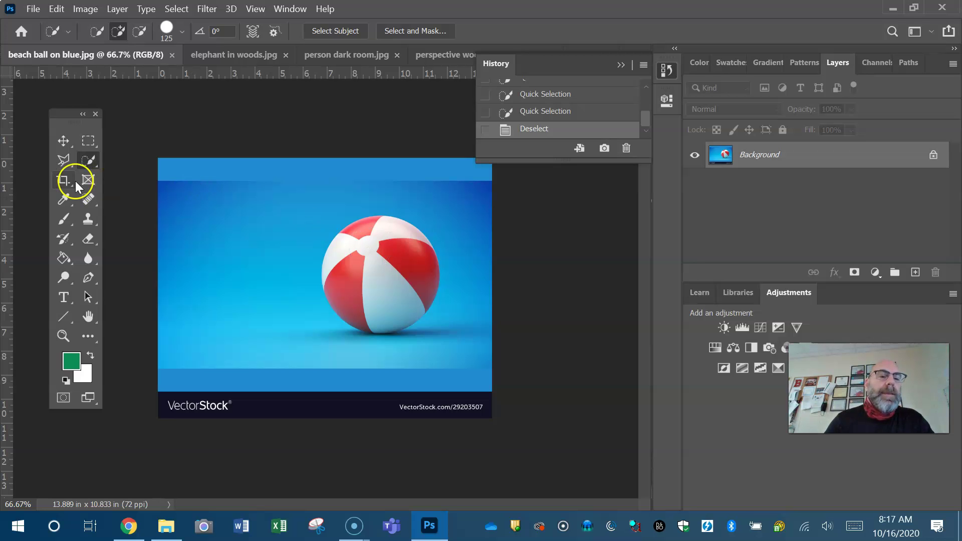
Step: Select the beach ball's white and red panels with the Magic Wand at tolerance 32, adding each area to the selection
right_click(97, 166)
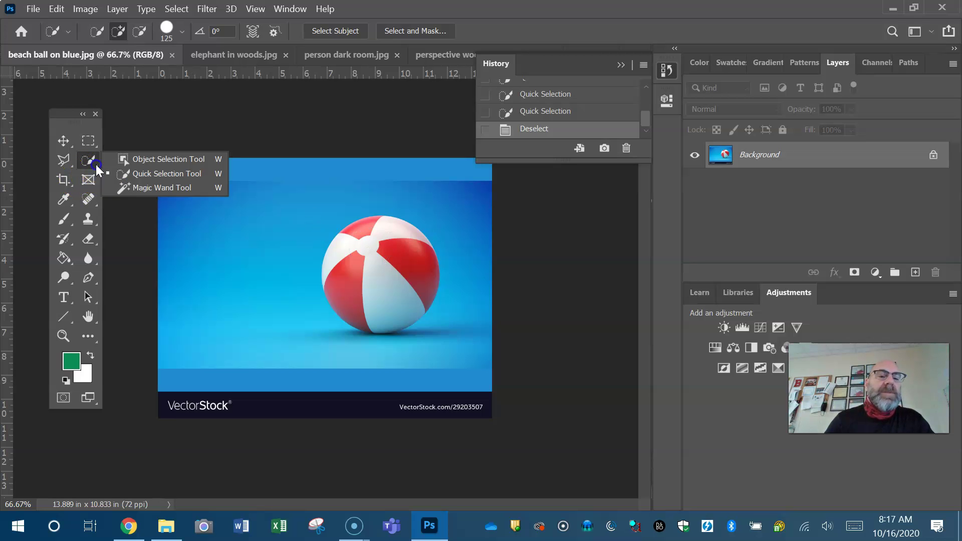
left_click(125, 187)
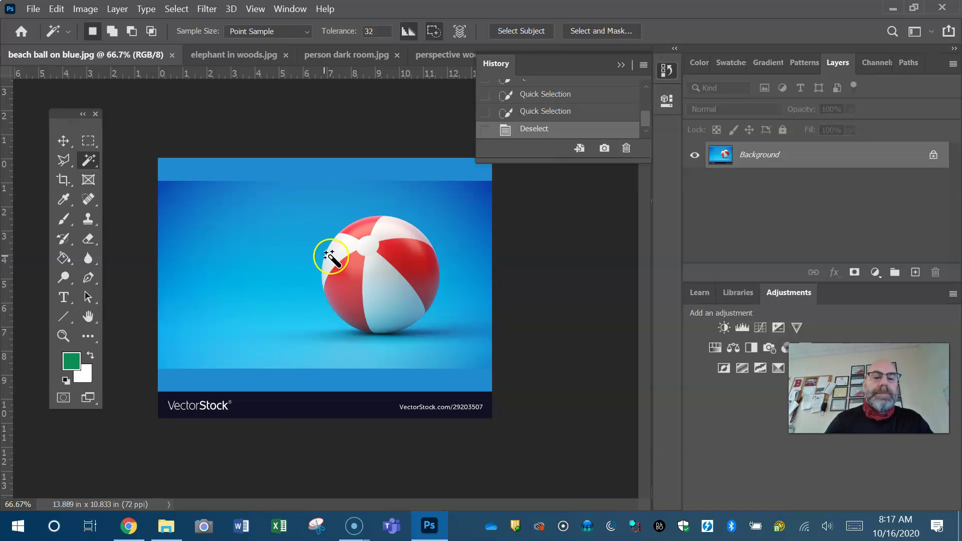
left_click(344, 258)
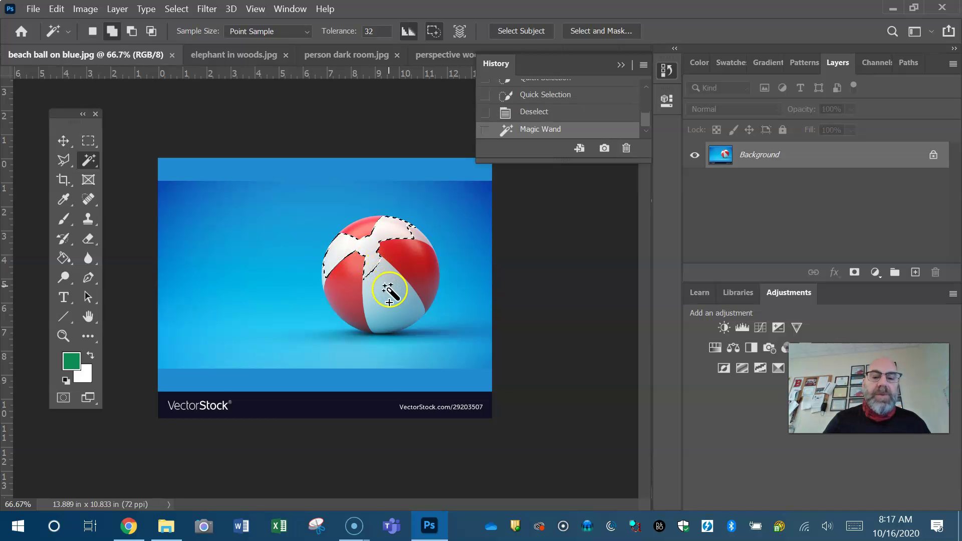
left_click(389, 290, "shift")
left_click(344, 289, "shift")
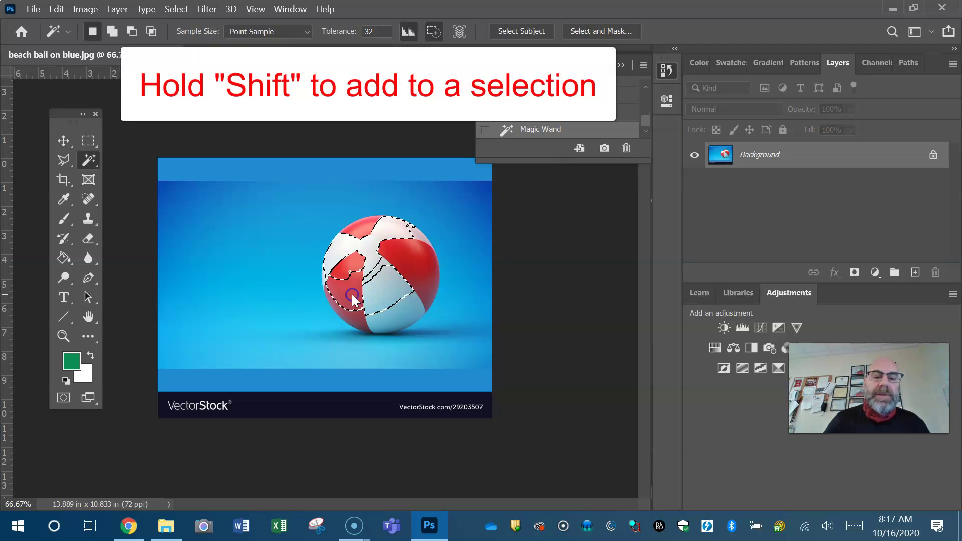
left_click(419, 257, "shift")
left_click(371, 234, "shift")
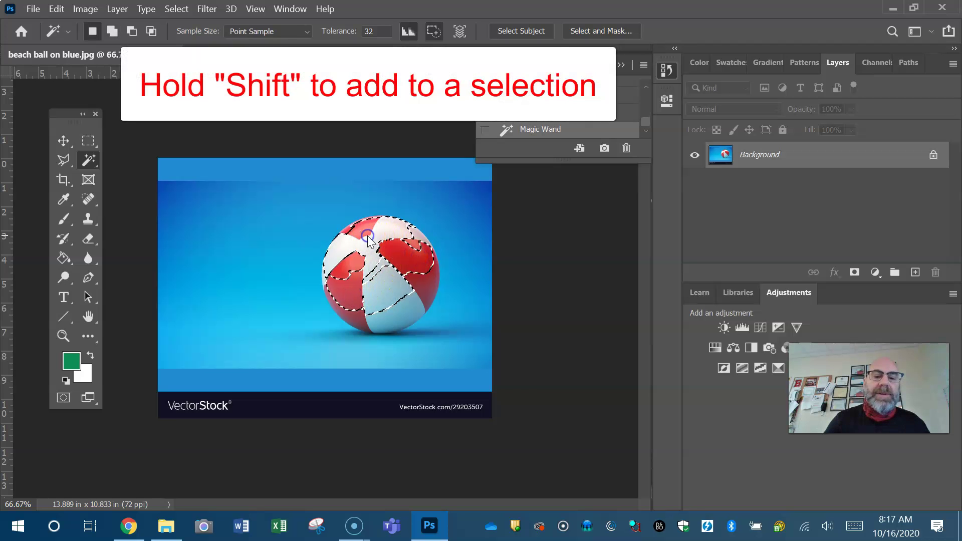
left_click(408, 311, "shift")
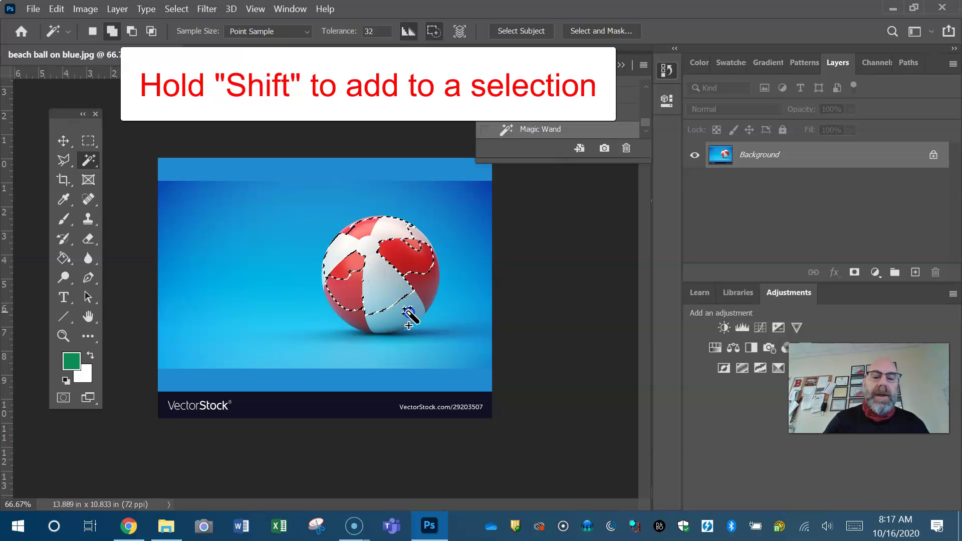
left_click(359, 321, "shift")
left_click(337, 303, "shift")
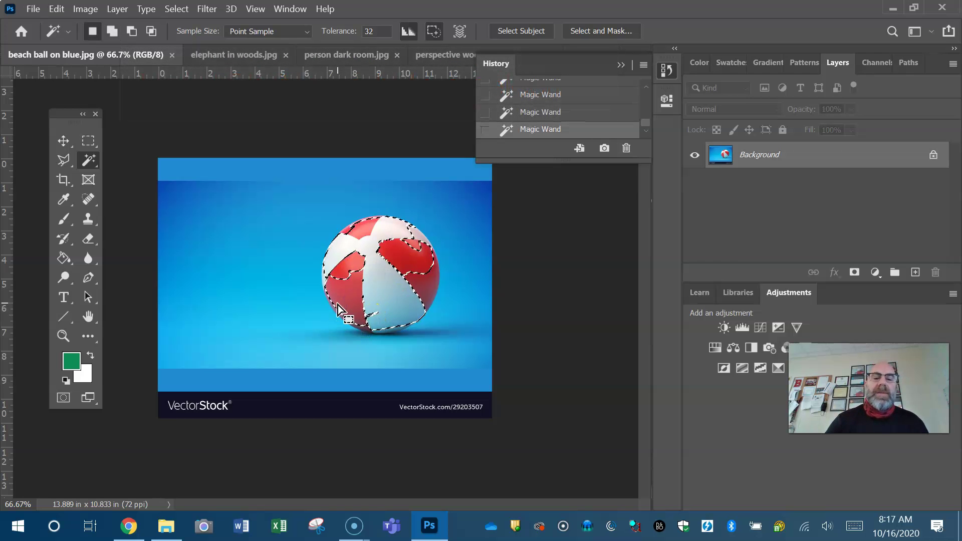
Step: Sample the upper, middle and lower areas of the blue background one after another with the Magic Wand, ending on the floor below the ball
left_click(279, 224)
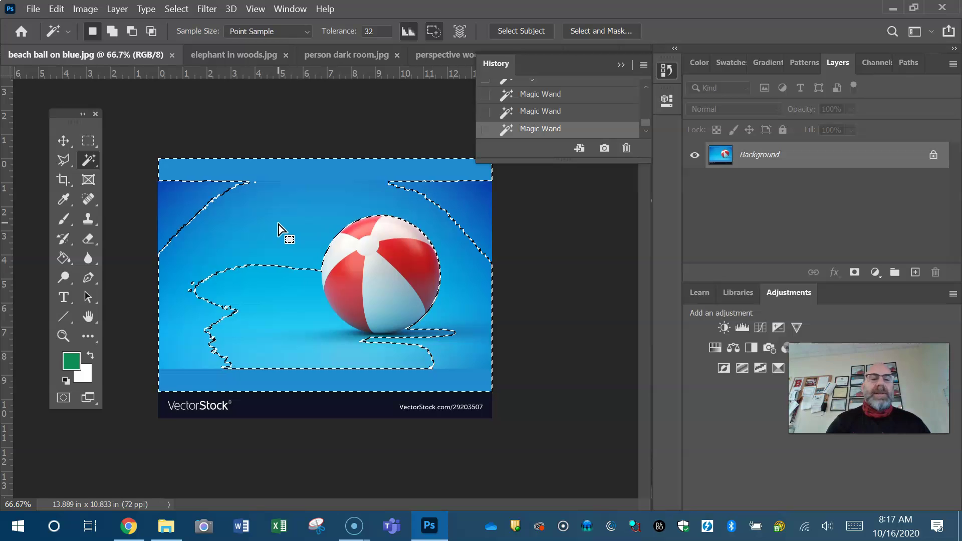
left_click(283, 272)
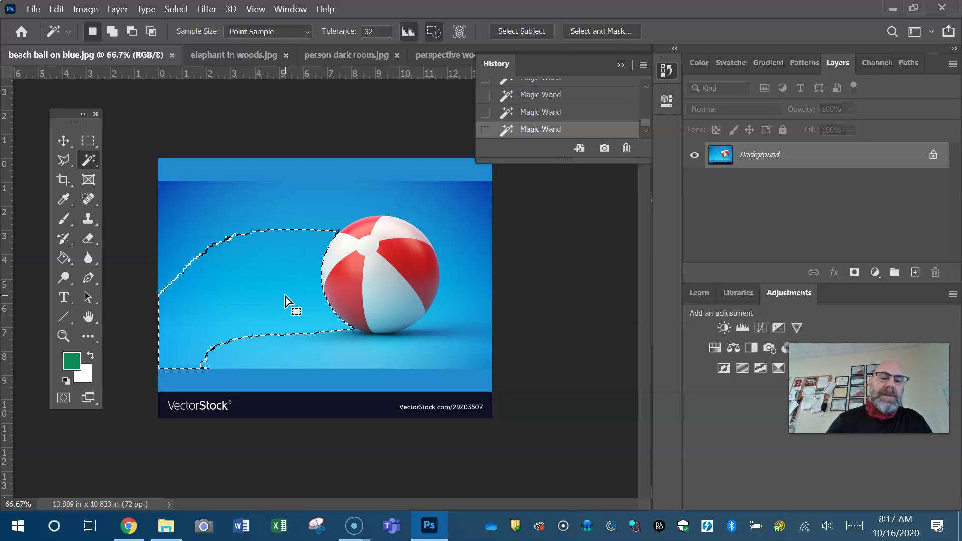
left_click(347, 380)
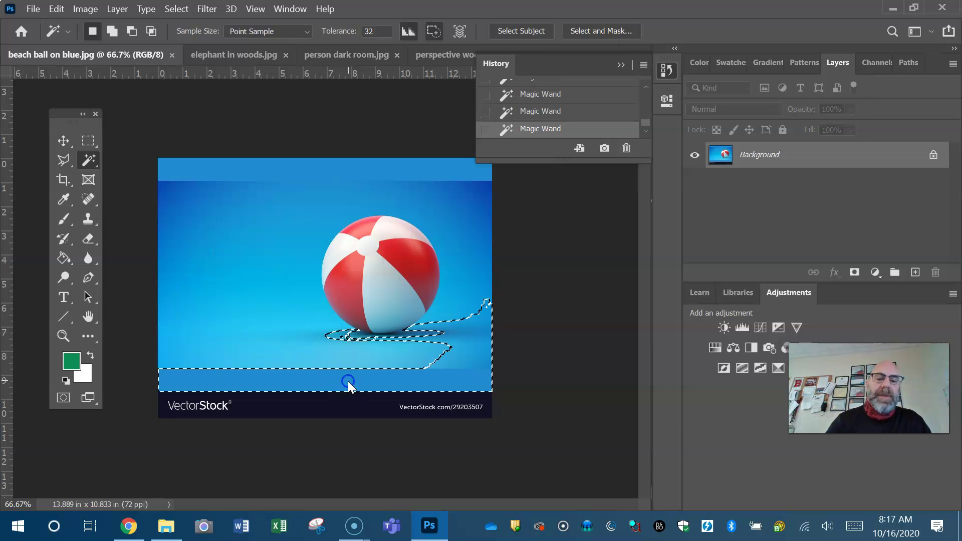
left_click(286, 308)
left_click(334, 343)
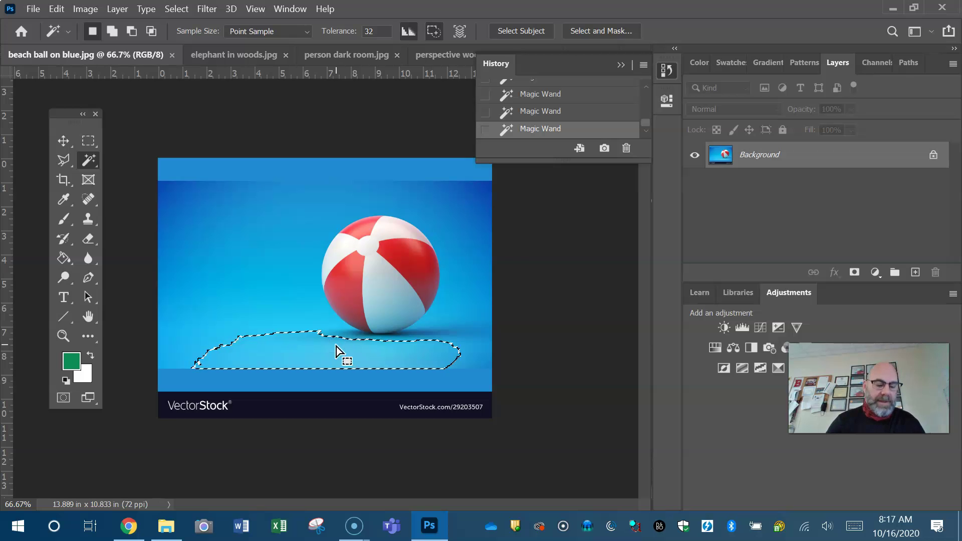
Step: Extend the floor selection over the rest of the blue background around the ball, and deselect everything
left_click(296, 311, "shift")
left_click(221, 240, "shift")
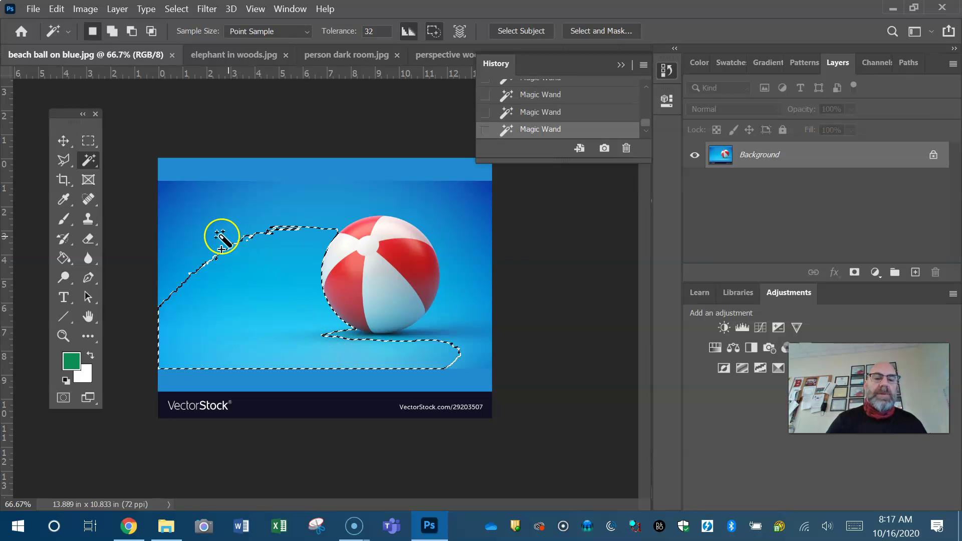
left_click(467, 197, "shift")
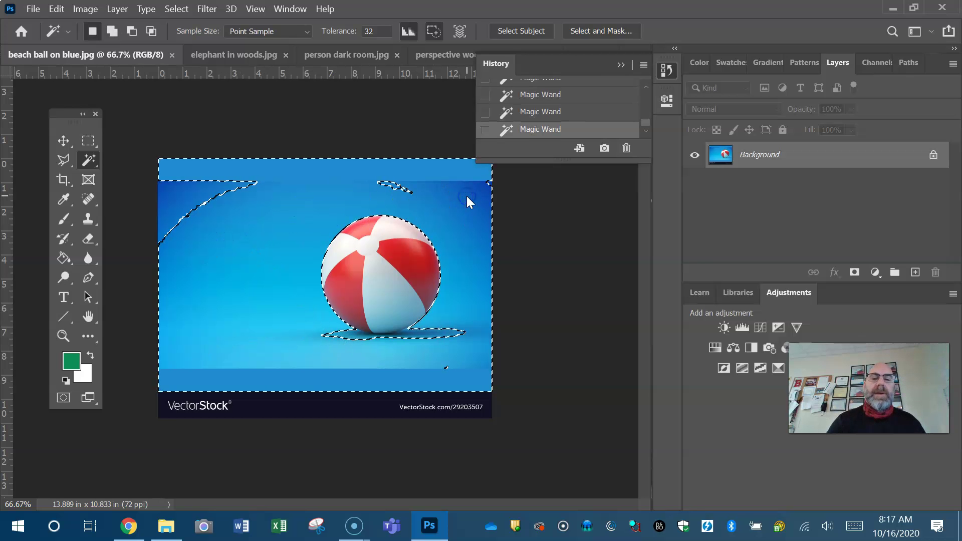
key("ctrl+d")
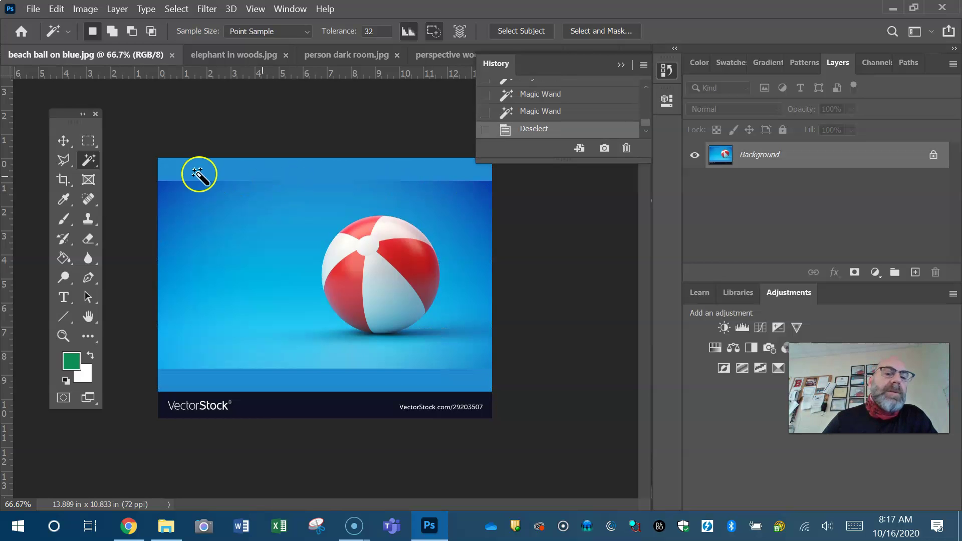
Step: Activate the Elliptical Marquee tool and place a horizontal guide at the ball's top edge and a vertical guide at its left edge
left_click(96, 145)
right_click(96, 147)
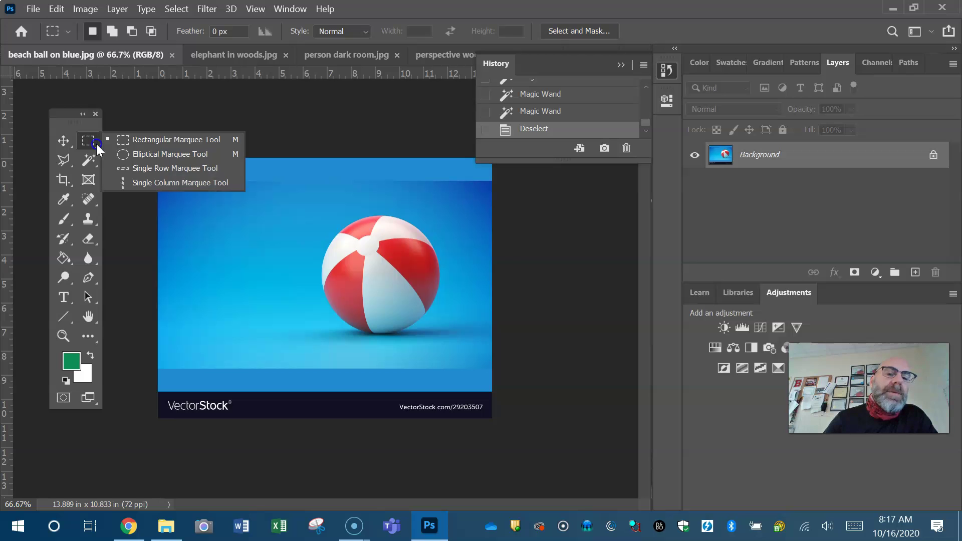
left_click(125, 157)
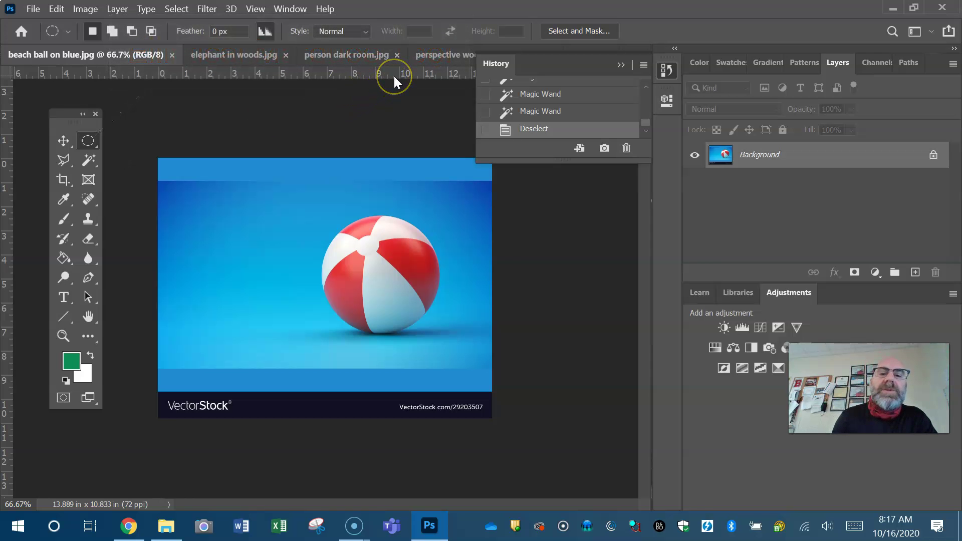
left_click(256, 9)
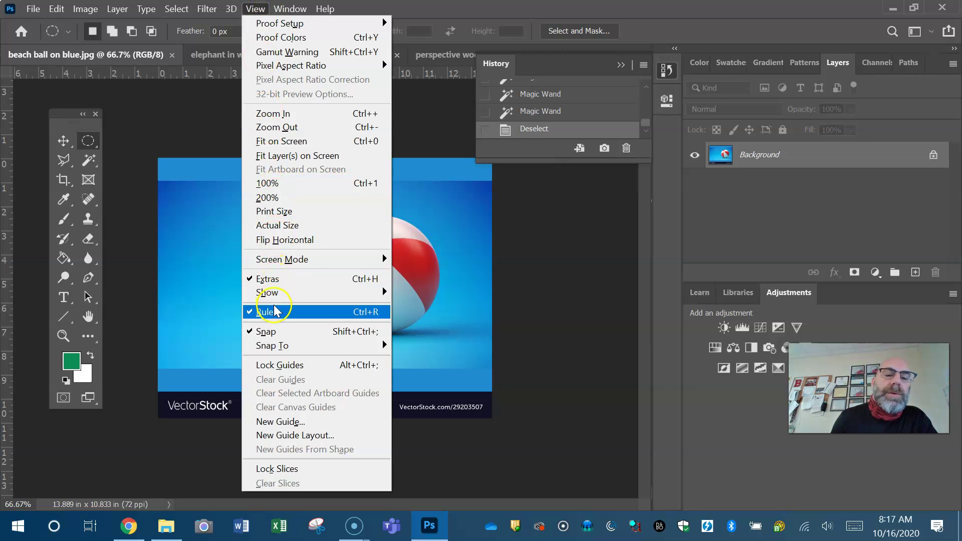
left_click(414, 73)
left_click_drag(413, 73, 414, 216)
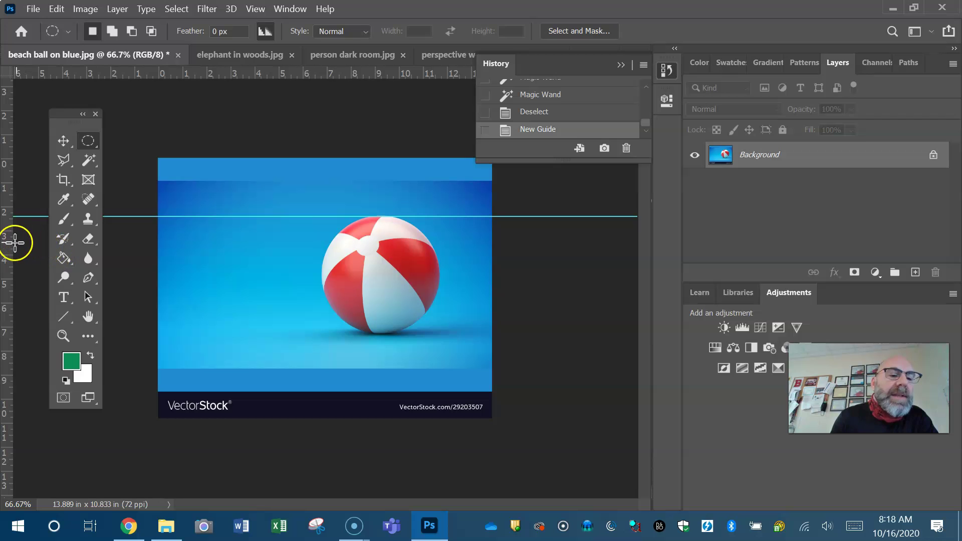
left_click_drag(8, 251, 318, 259)
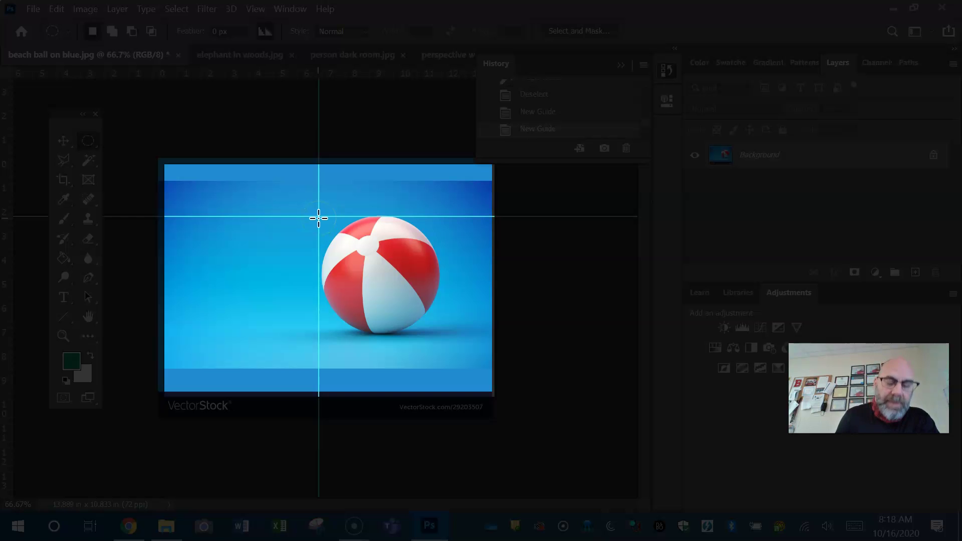
Step: Select the ball with an elliptical marquee from the guide intersection and recolour it with a Hue/Saturation adjustment layer at Hue -74
left_click_drag(321, 219, 441, 336)
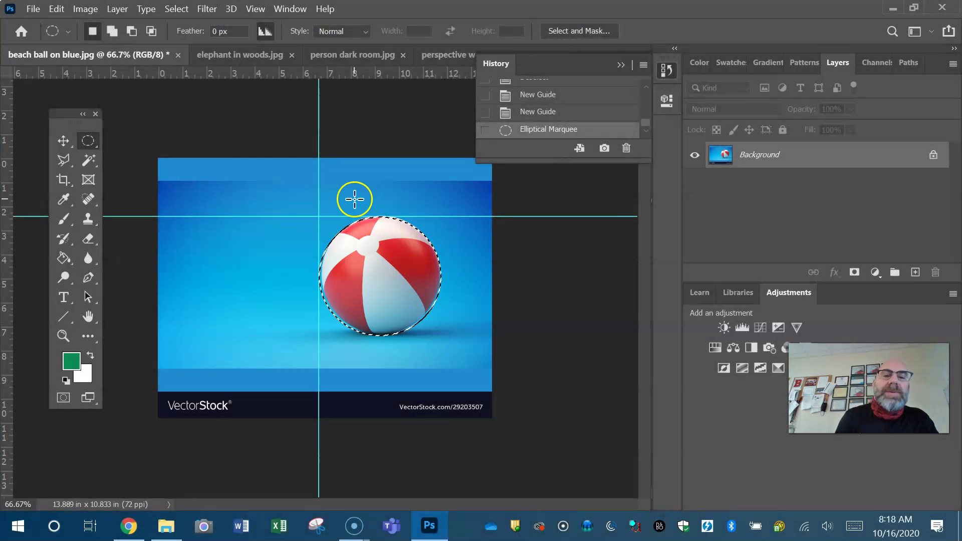
left_click(209, 9)
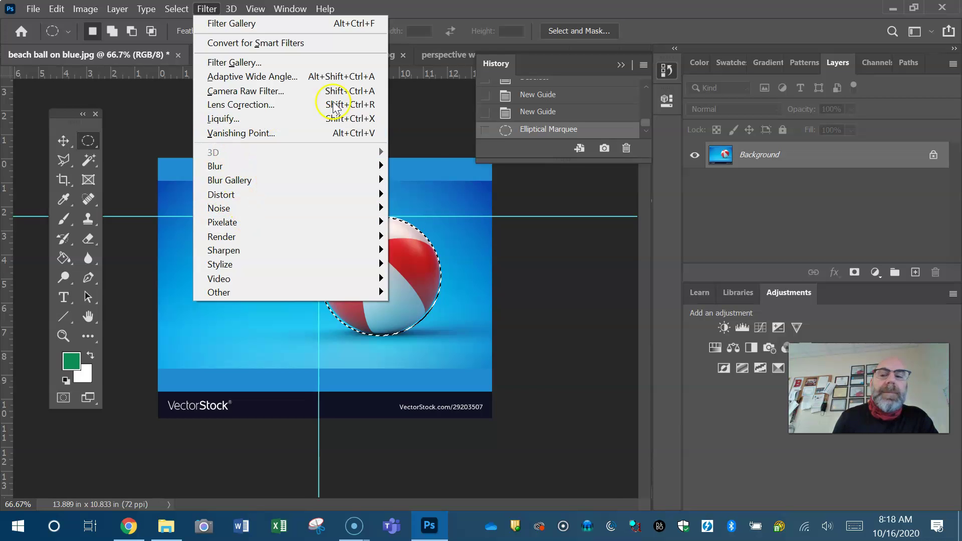
left_click(715, 347)
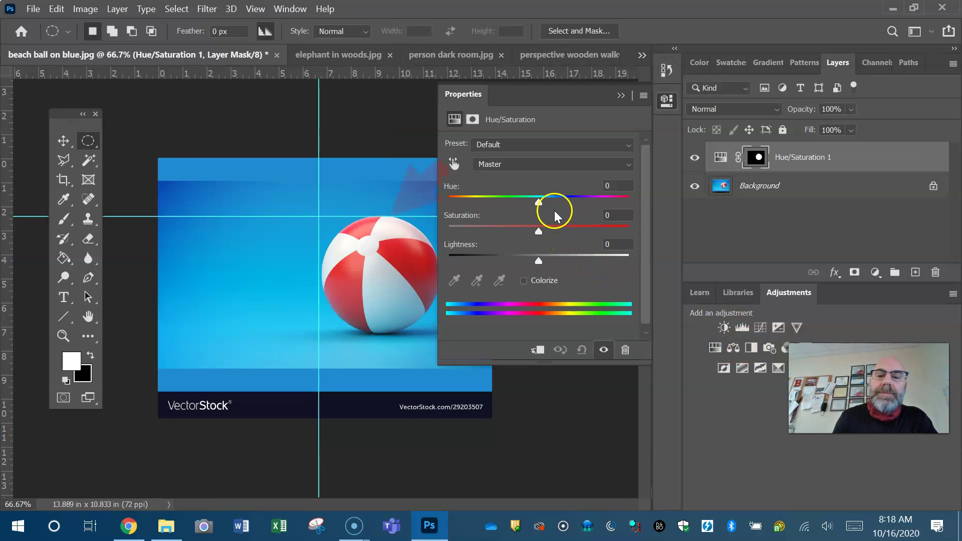
left_click_drag(539, 202, 490, 213)
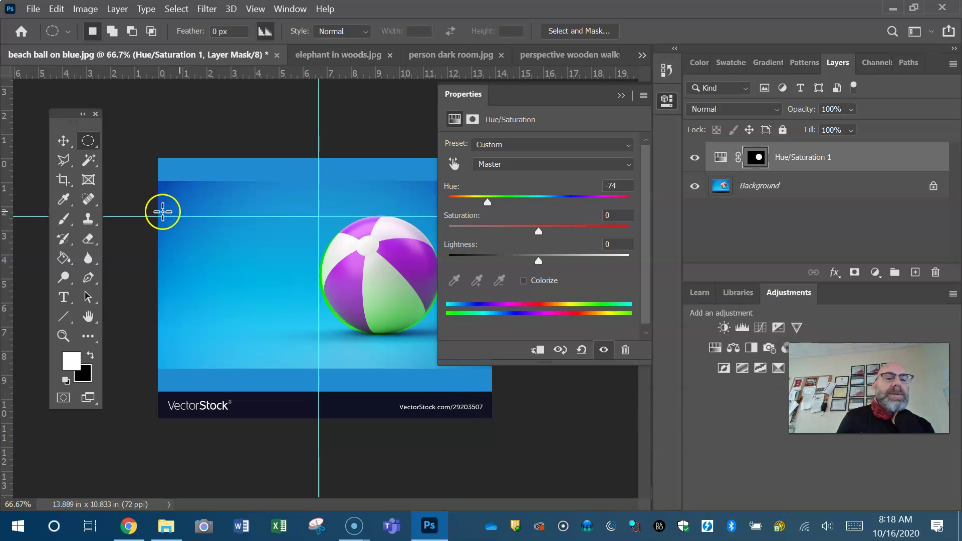
Step: Select the recoloured ball using the Object Selection tool in Rectangle mode with a box drawn around it
left_click(97, 150)
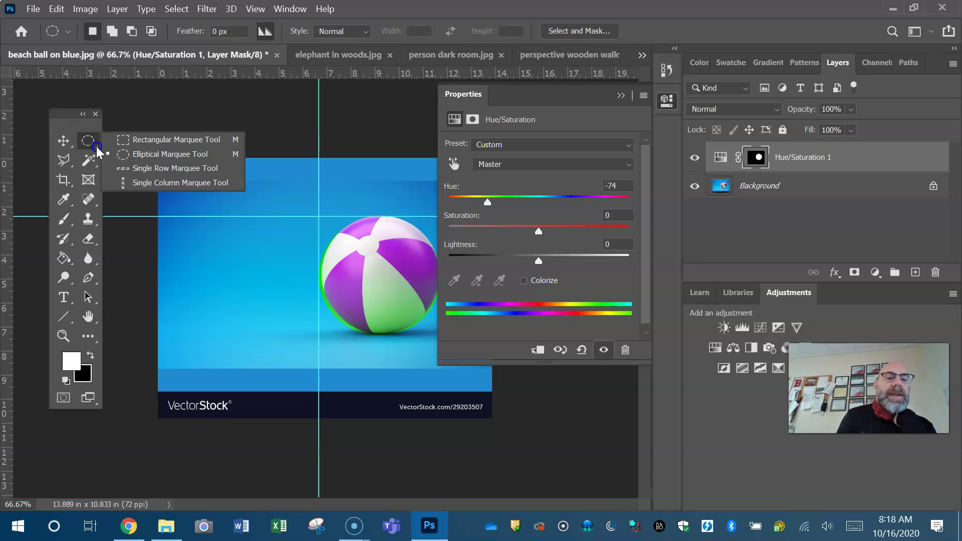
left_click(96, 163)
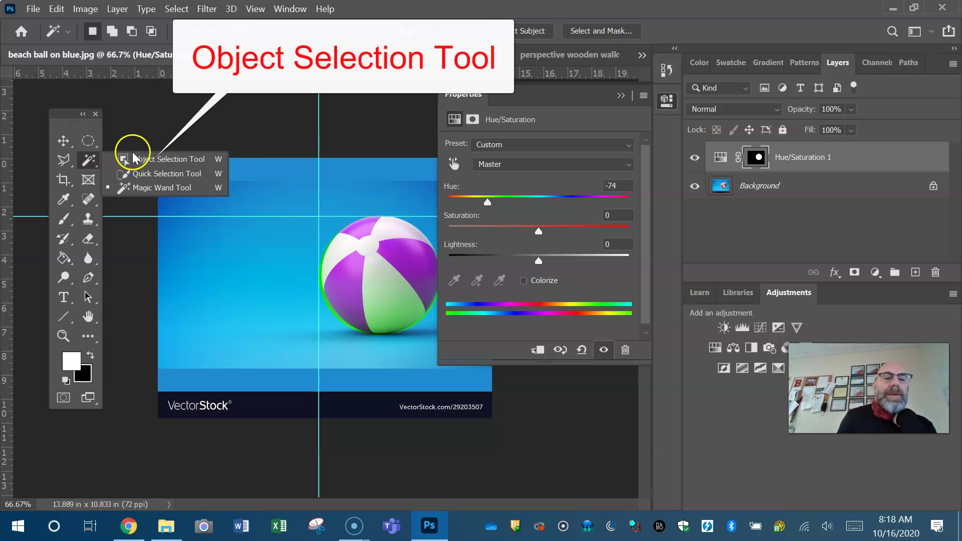
left_click(154, 159)
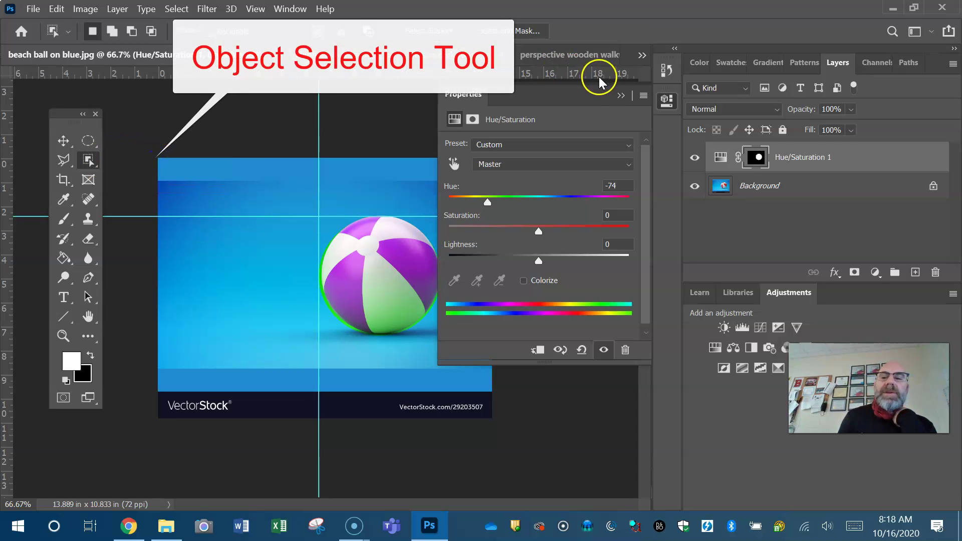
left_click(622, 94)
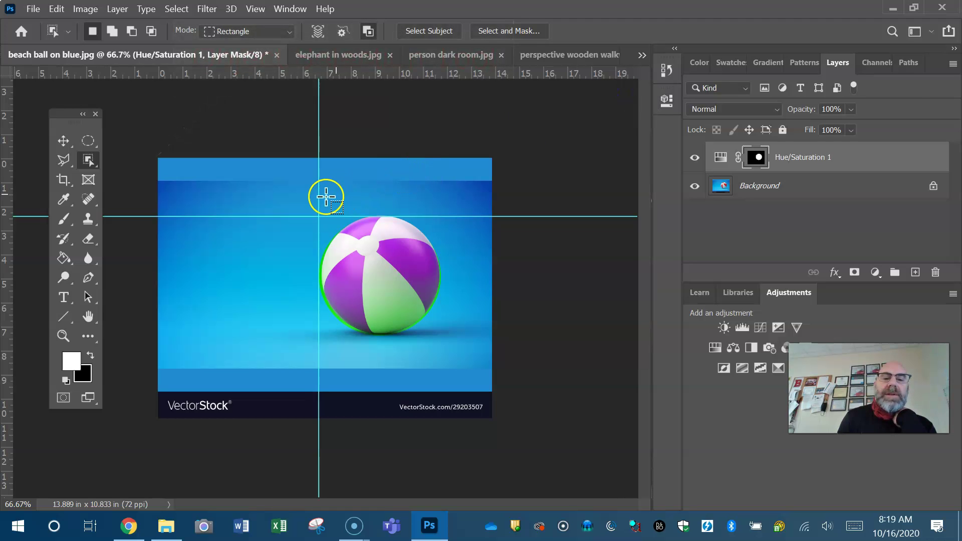
left_click_drag(303, 198, 465, 353)
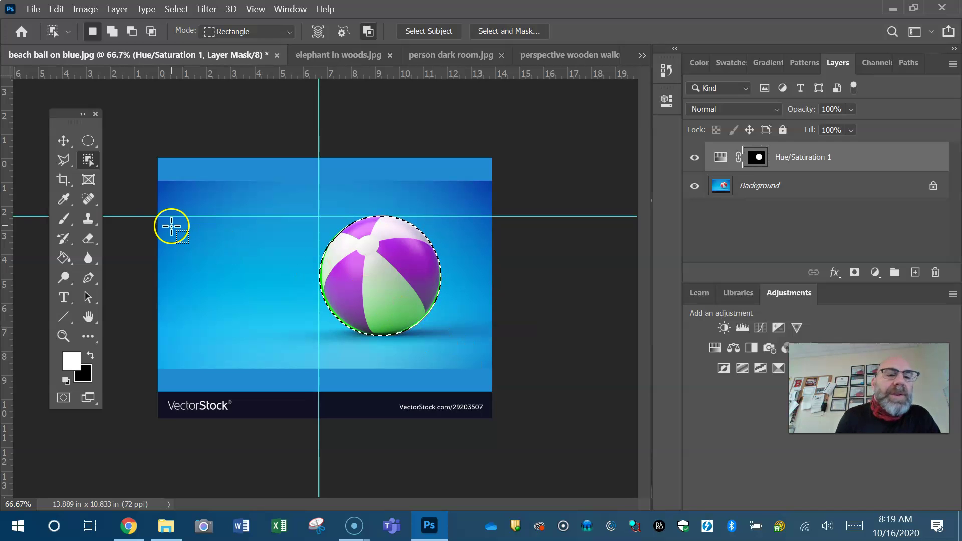
Step: Switch to the elephant in woods.jpg image with a lasso tool active
left_click(71, 164)
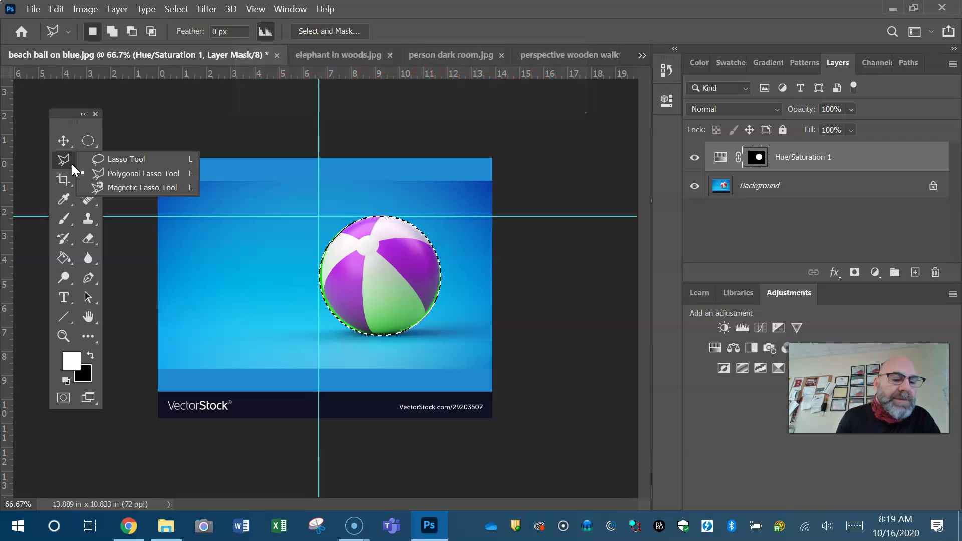
mouse_move(71, 164)
left_mouse_down()
mouse_move(109, 158)
mouse_move(86, 149)
mouse_move(94, 190)
mouse_move(108, 189)
left_mouse_up()
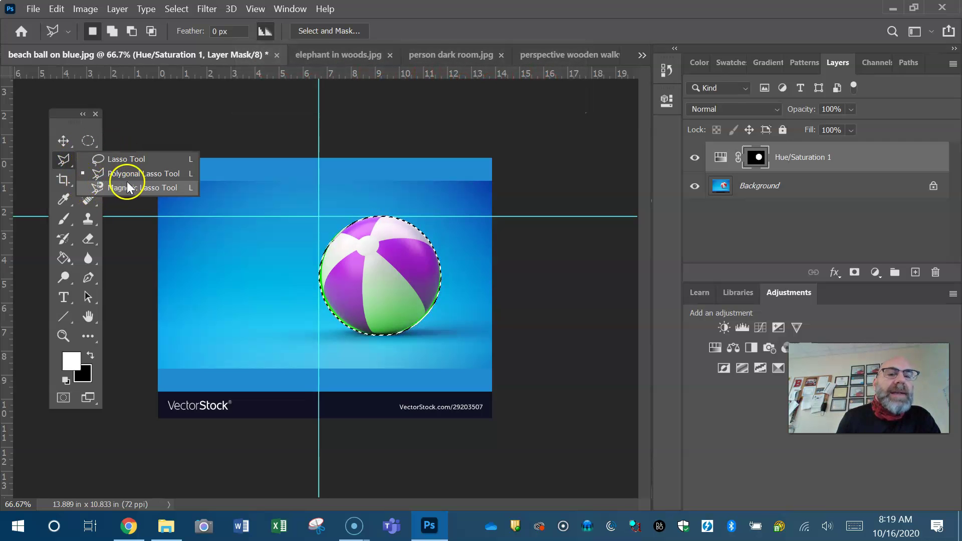
left_click(336, 56)
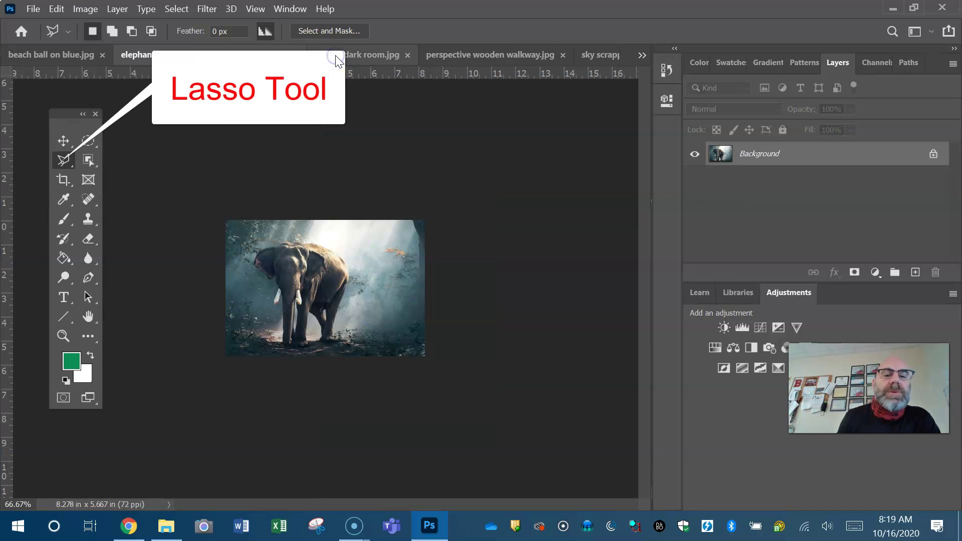
left_click(67, 157)
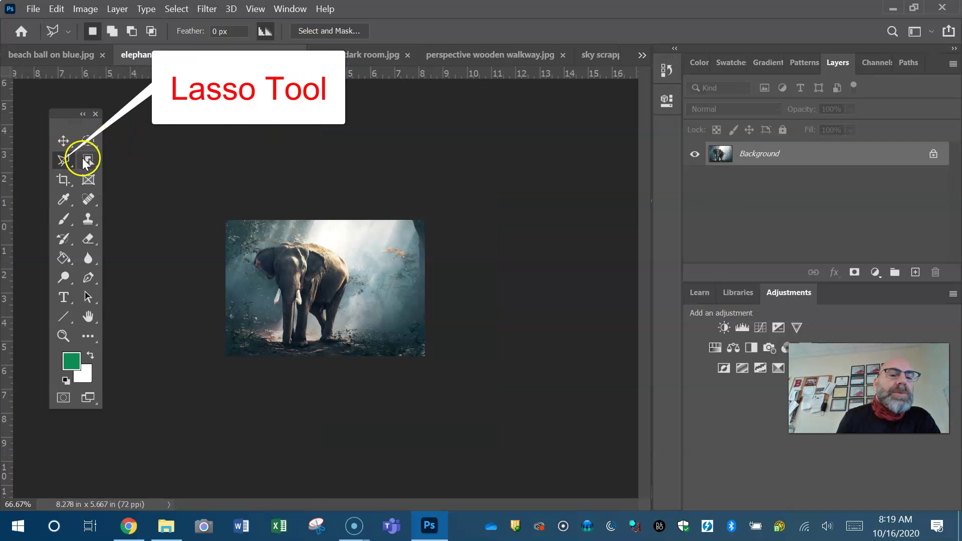
left_click(71, 167)
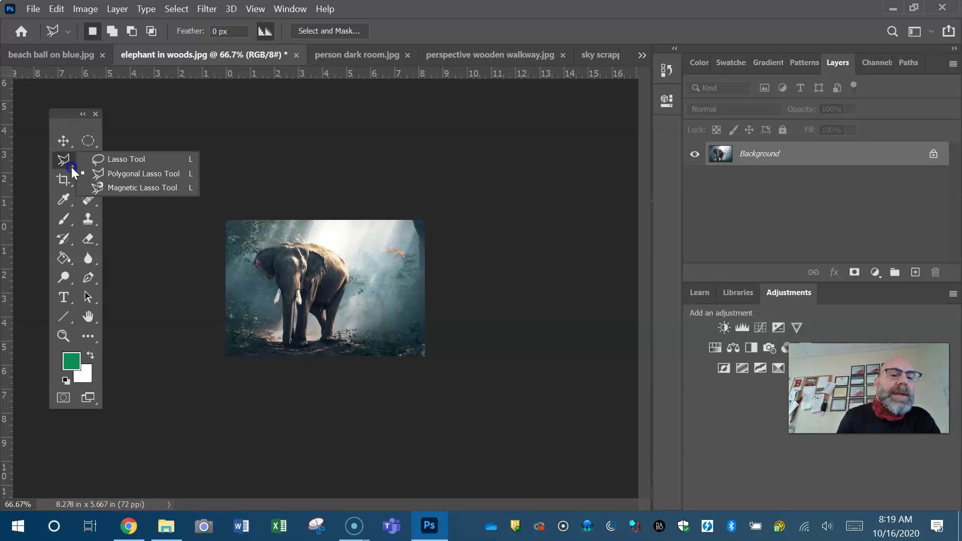
left_click(98, 143)
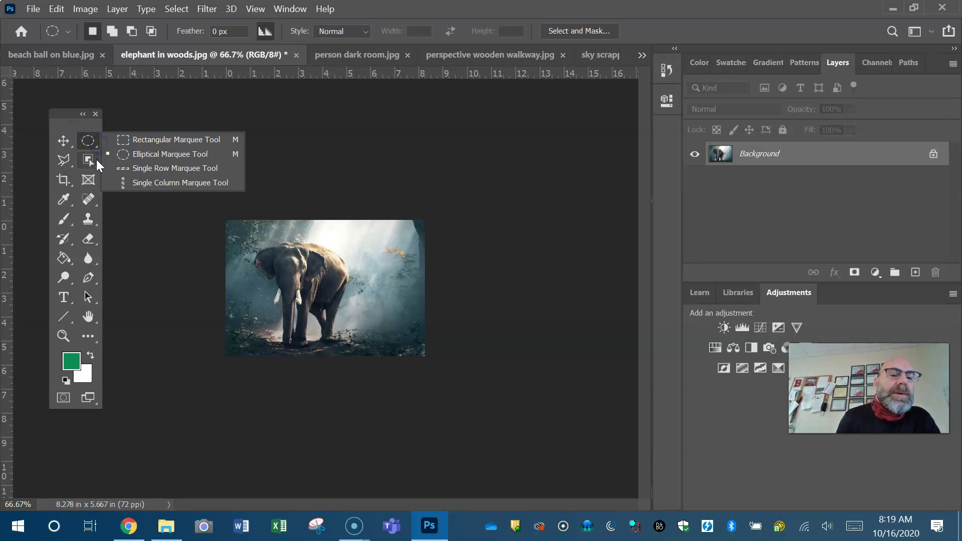
left_click(96, 160)
left_click(117, 182)
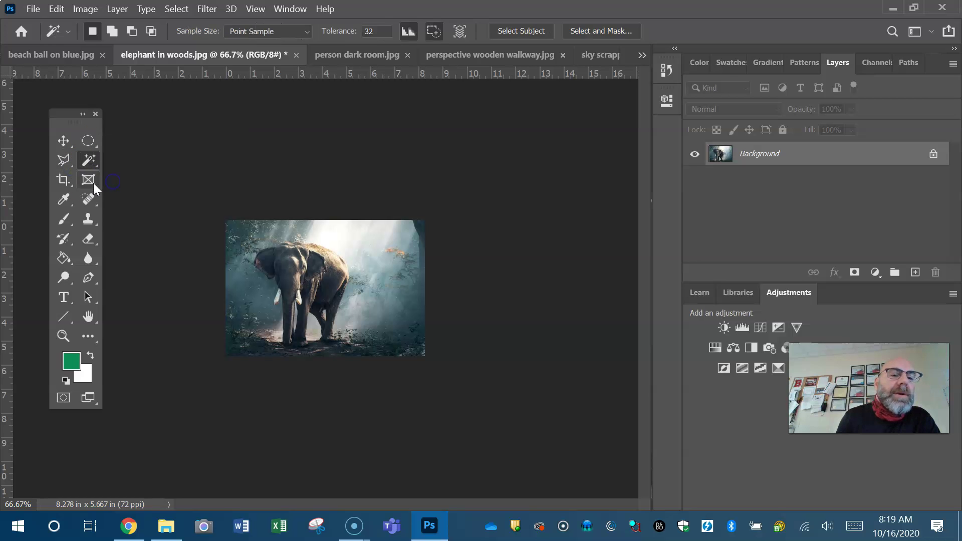
Step: Draw a loose freehand selection around the whole elephant with the Lasso tool, and deselect it
left_click(71, 161)
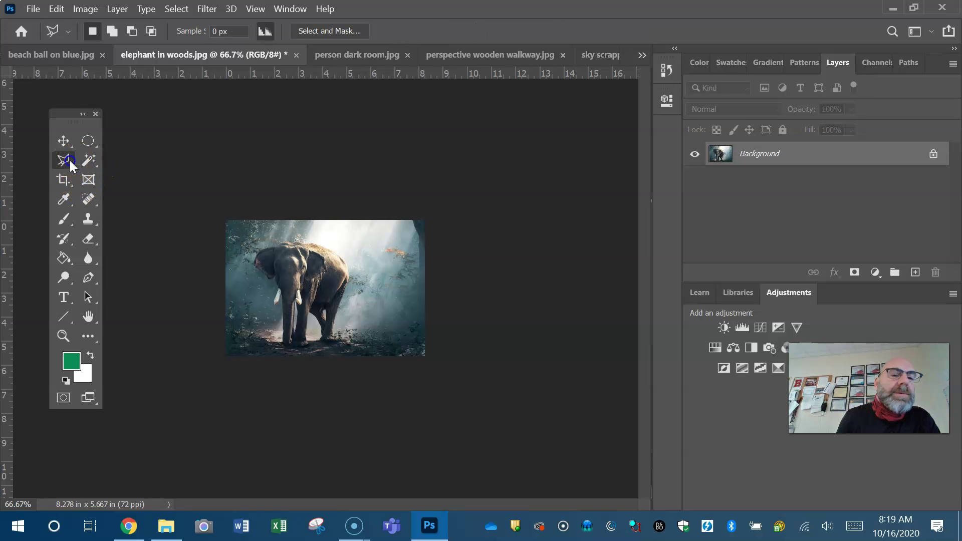
left_click(101, 159)
mouse_move(286, 229)
left_mouse_down()
mouse_move(240, 260)
mouse_move(240, 276)
mouse_move(259, 289)
mouse_move(269, 342)
mouse_move(282, 351)
mouse_move(363, 343)
mouse_move(357, 288)
mouse_move(367, 267)
mouse_move(324, 231)
mouse_move(279, 235)
left_mouse_up()
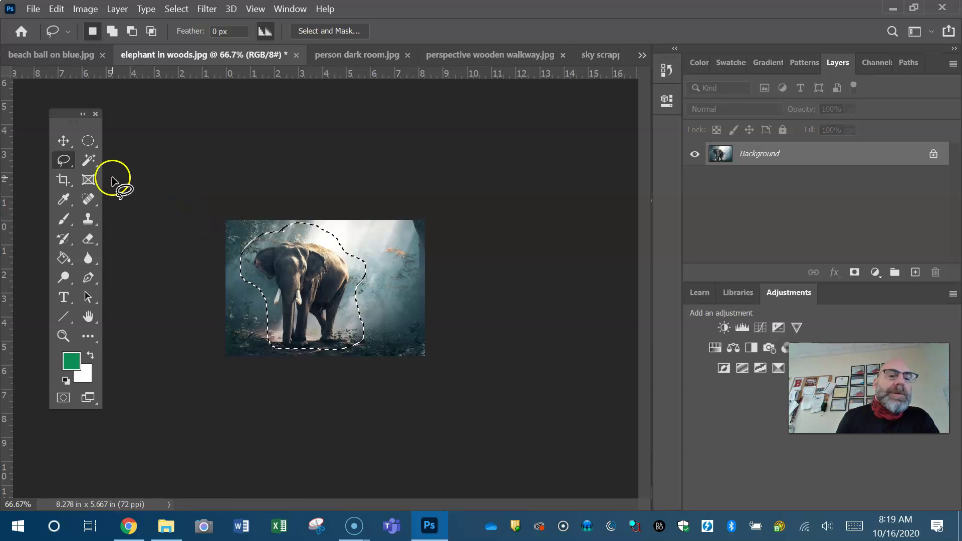
left_click(182, 140)
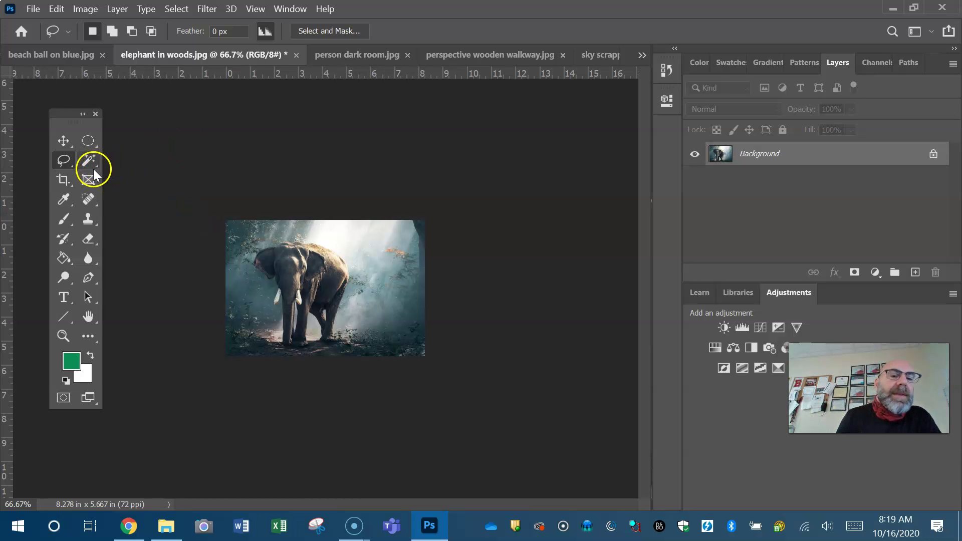
left_click(68, 185)
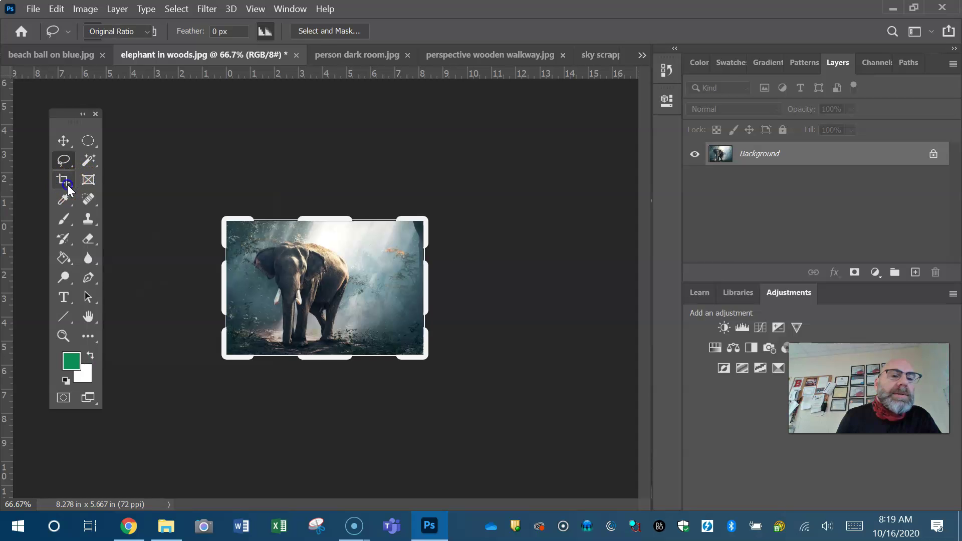
left_click(97, 164)
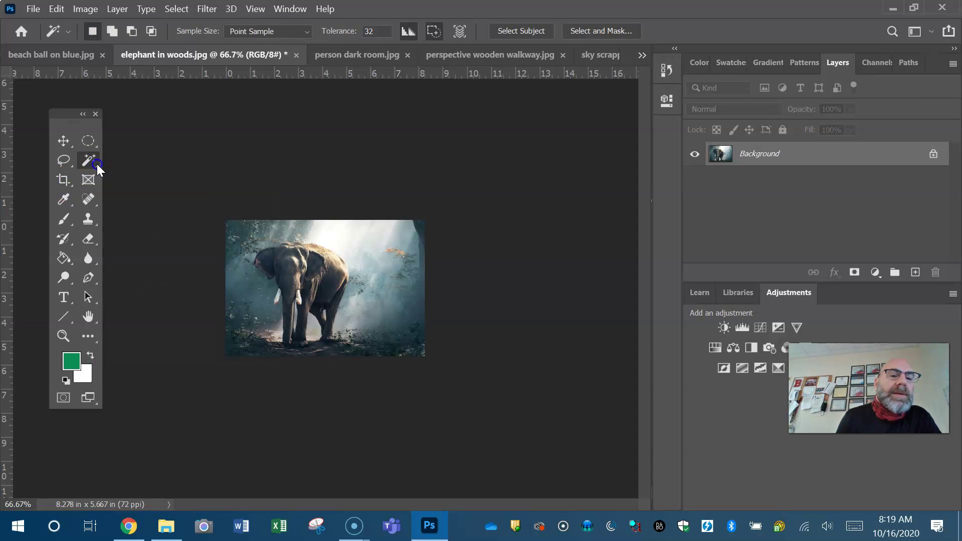
Step: Trace the elephant's outline with the Magnetic Lasso at 200% zoom, starting on its back and closing the path at the starting point
left_click(68, 167)
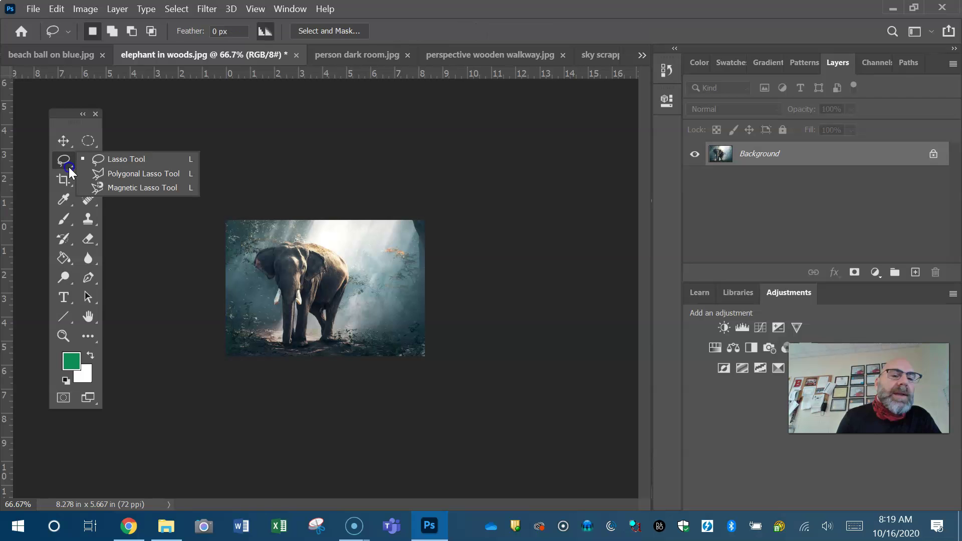
left_click(98, 188)
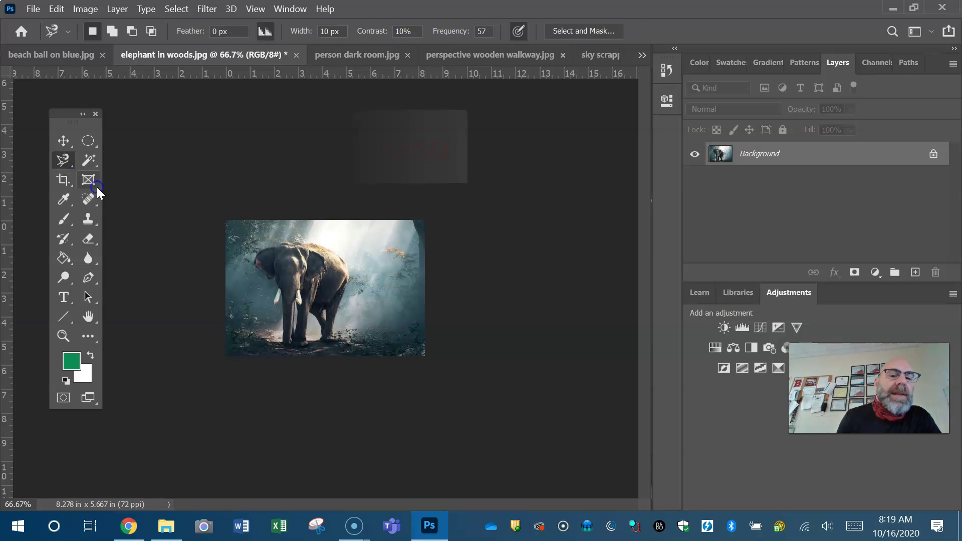
left_click(63, 336)
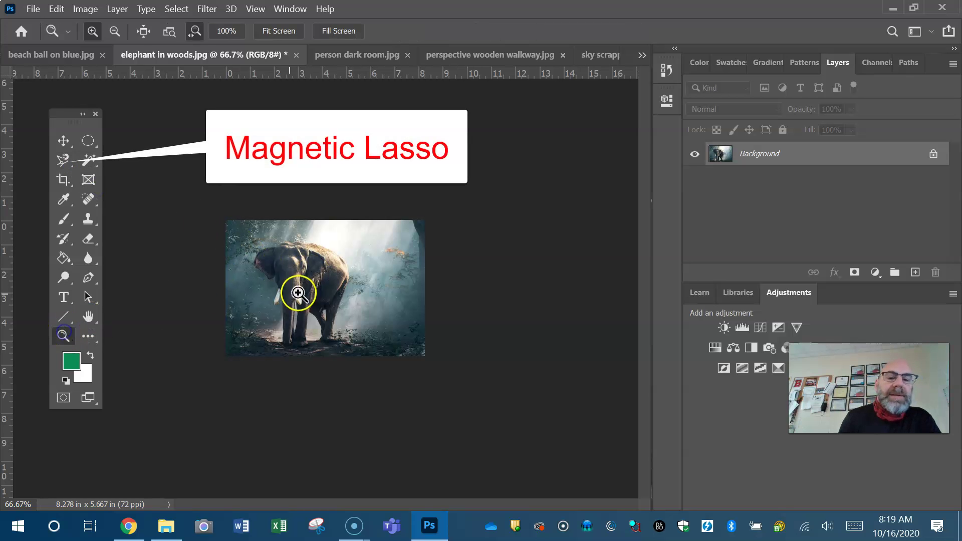
left_click(330, 285)
left_click(301, 278)
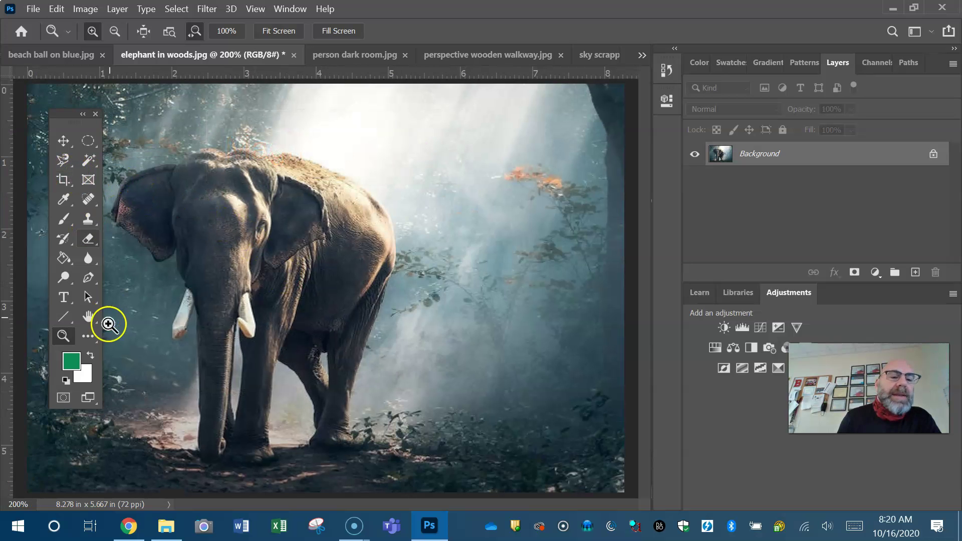
left_click(92, 316)
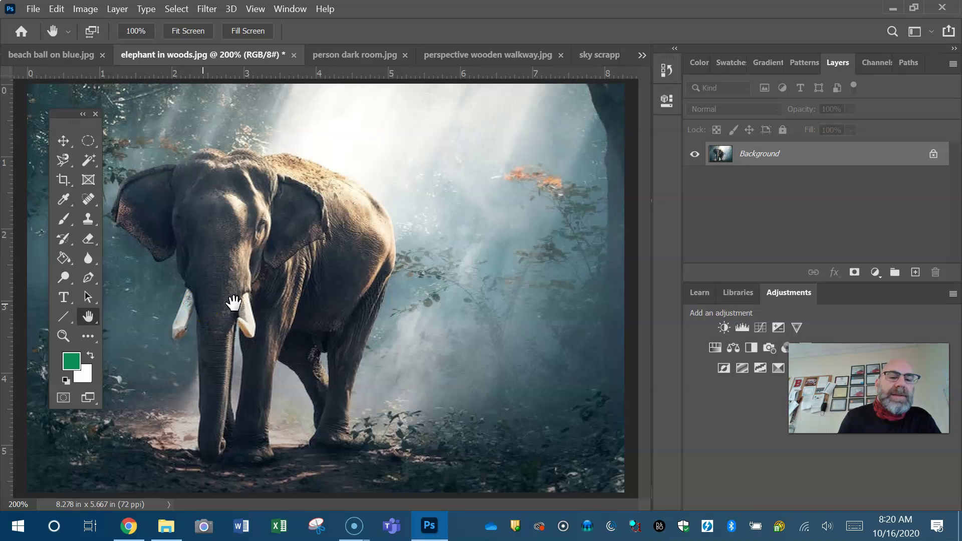
left_click_drag(271, 299, 107, 185)
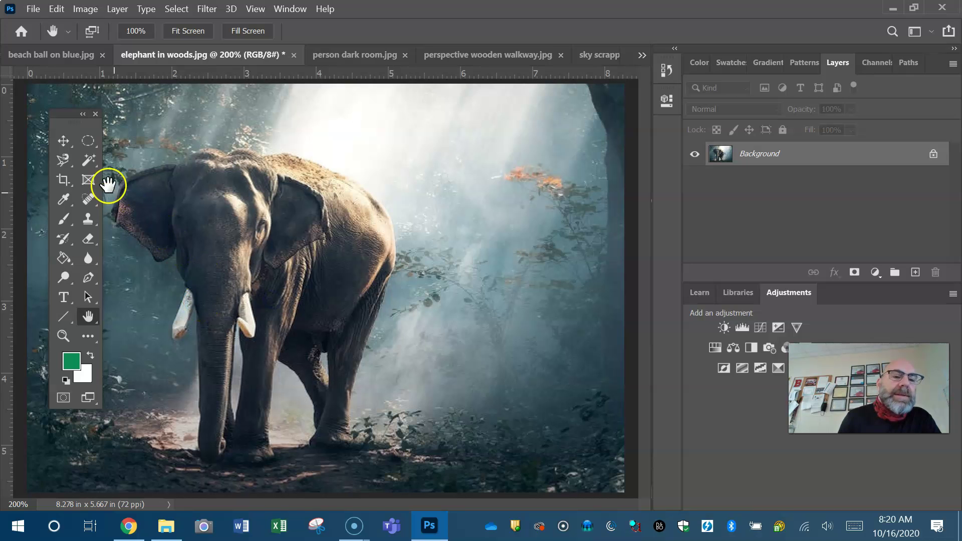
left_click(64, 160)
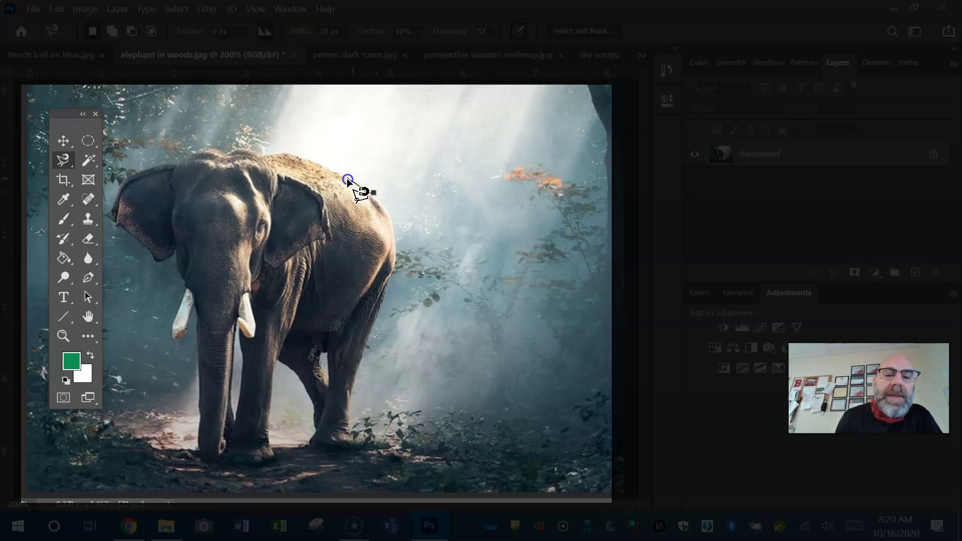
left_click_drag(347, 179, 277, 151)
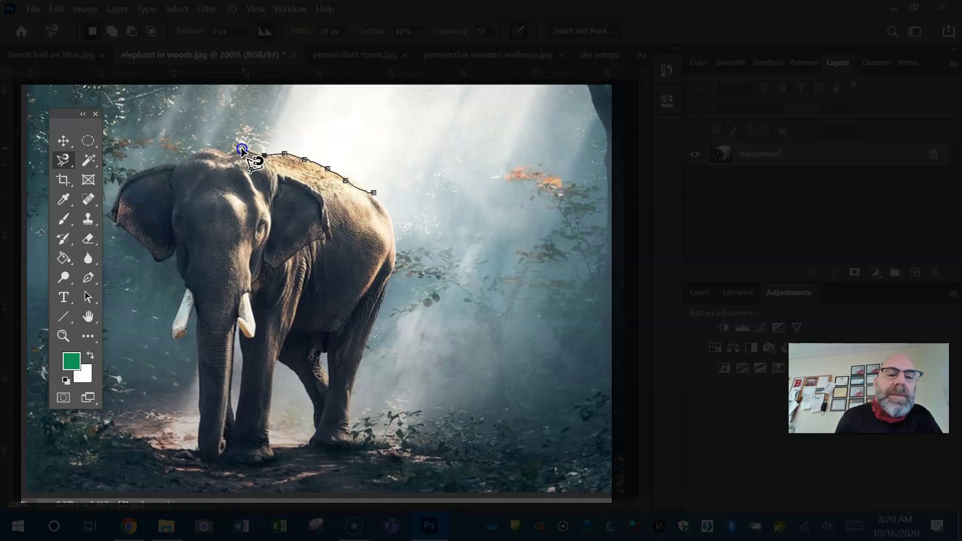
mouse_move(224, 156)
left_mouse_down()
mouse_move(129, 186)
mouse_move(112, 217)
mouse_move(159, 268)
mouse_move(179, 251)
mouse_move(189, 293)
mouse_move(171, 327)
mouse_move(177, 342)
mouse_move(196, 309)
mouse_move(205, 315)
mouse_move(219, 375)
mouse_move(210, 456)
mouse_move(274, 459)
mouse_move(265, 404)
mouse_move(275, 355)
mouse_move(286, 355)
mouse_move(317, 403)
mouse_move(317, 451)
mouse_move(361, 450)
mouse_move(352, 385)
mouse_move(372, 304)
mouse_move(380, 294)
mouse_move(359, 370)
mouse_move(397, 272)
mouse_move(383, 203)
left_mouse_up()
left_click(375, 195)
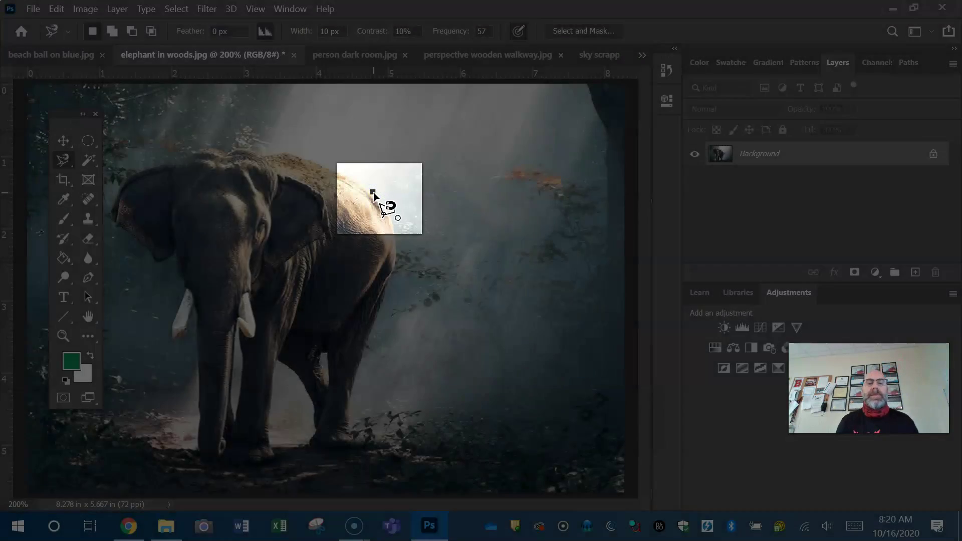